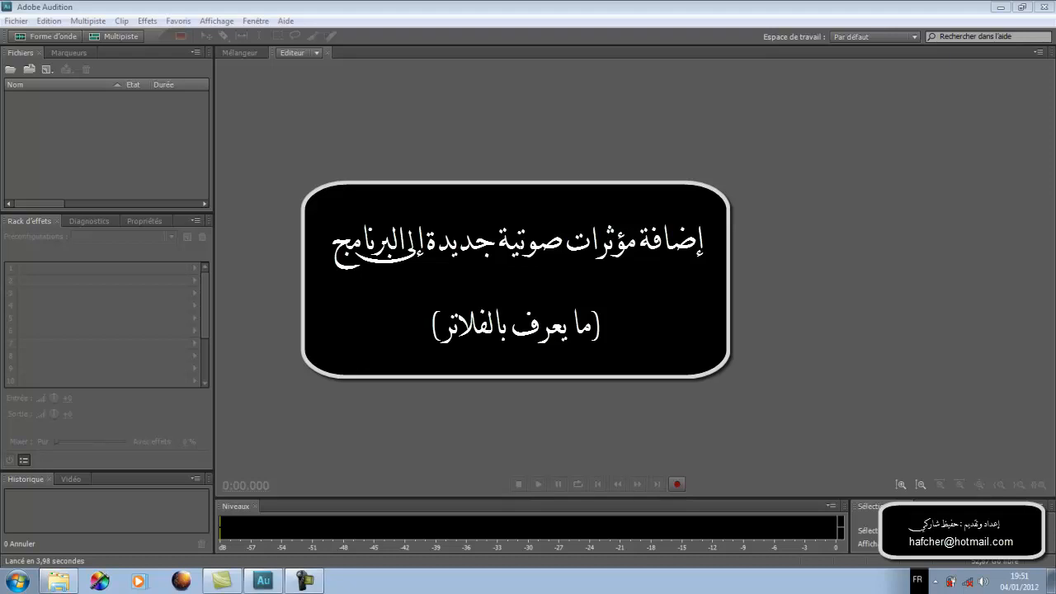
{"action": "left_click", "coordinate": [147, 22]}
{"action": "left_click", "coordinate": [176, 320]}
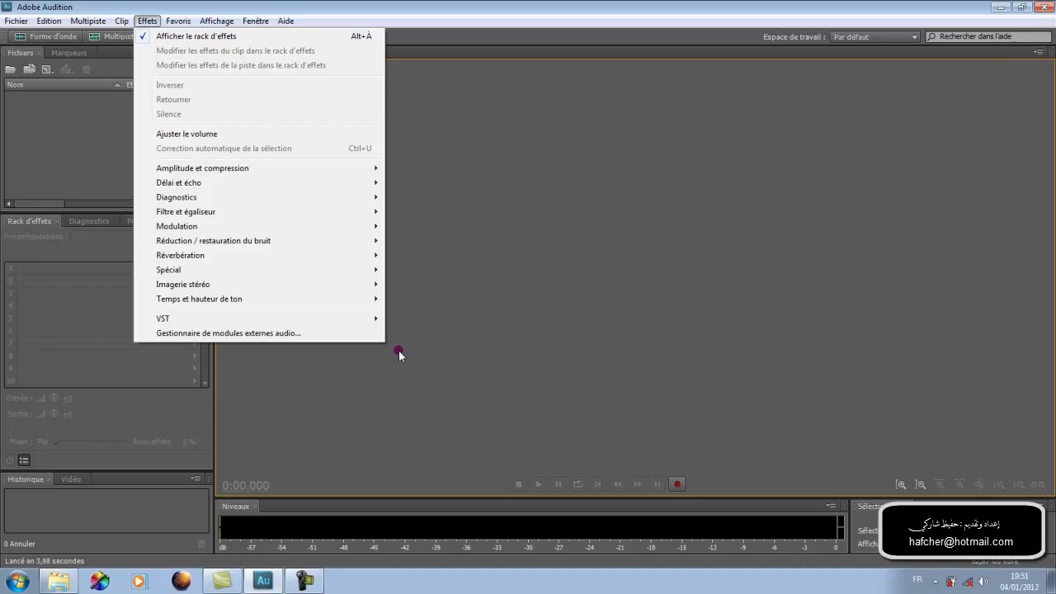
{"action": "left_click", "coordinate": [459, 279]}
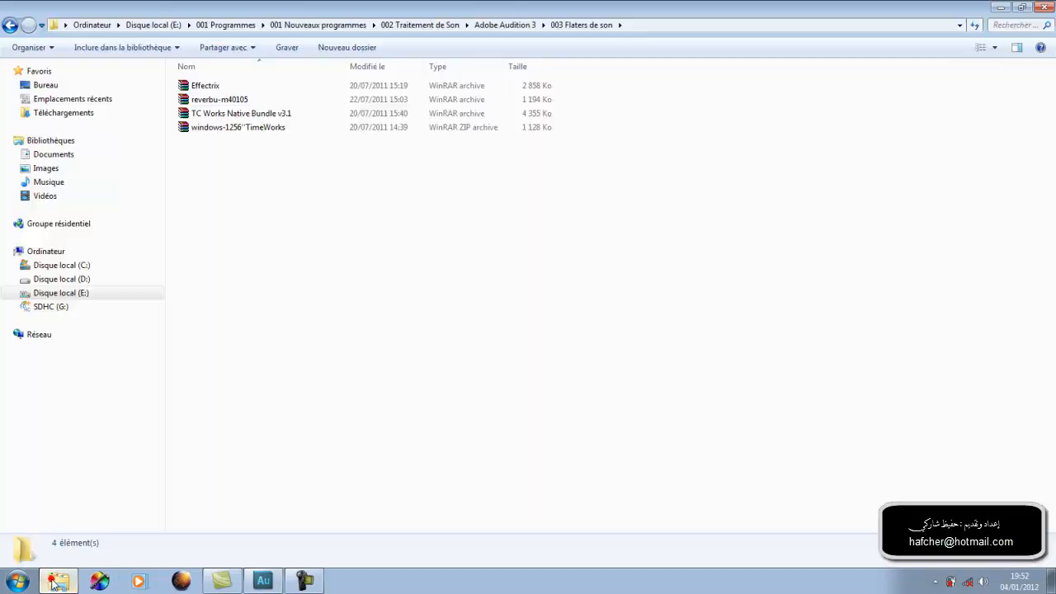
Step: Switch to the file explorer, open the TC Works Native Bundle v3.1 archive and run its Setup.exe
{"action": "left_click", "coordinate": [57, 580]}
{"action": "left_click", "coordinate": [189, 118]}
{"action": "double_click", "coordinate": [189, 116]}
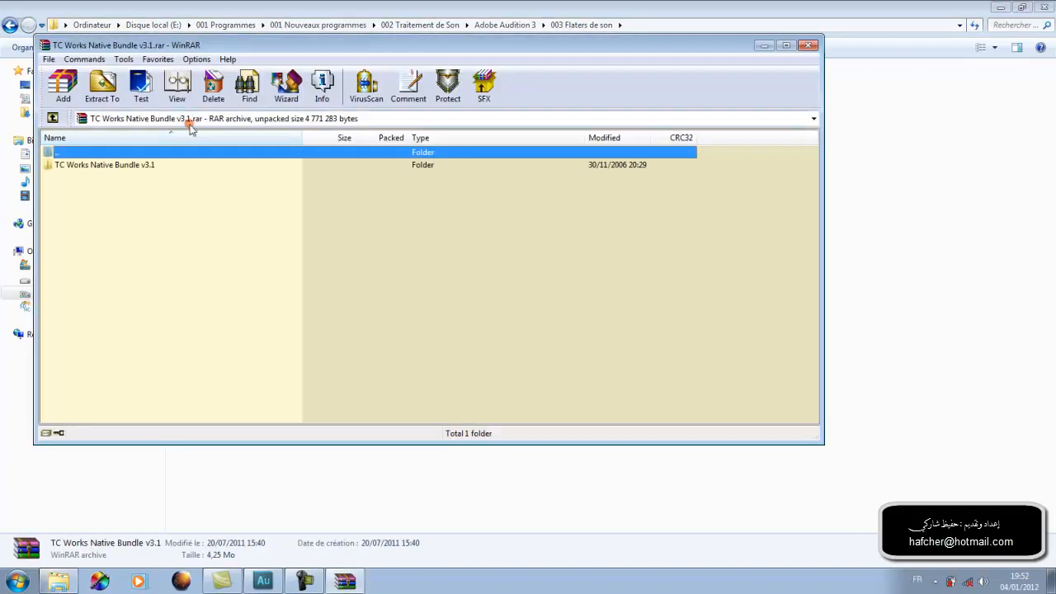
{"action": "double_click", "coordinate": [63, 167]}
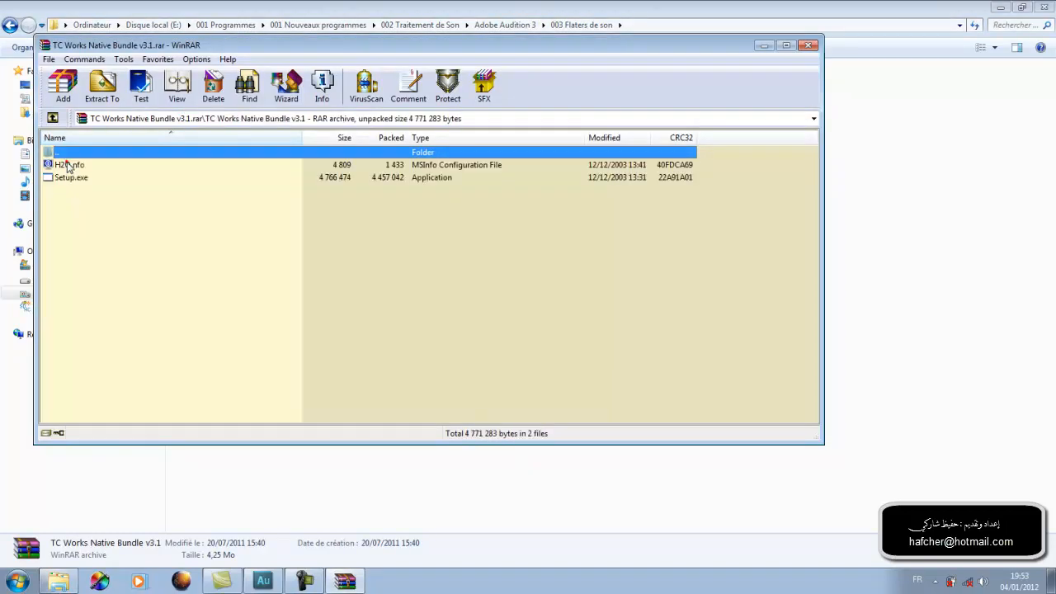
{"action": "double_click", "coordinate": [62, 180]}
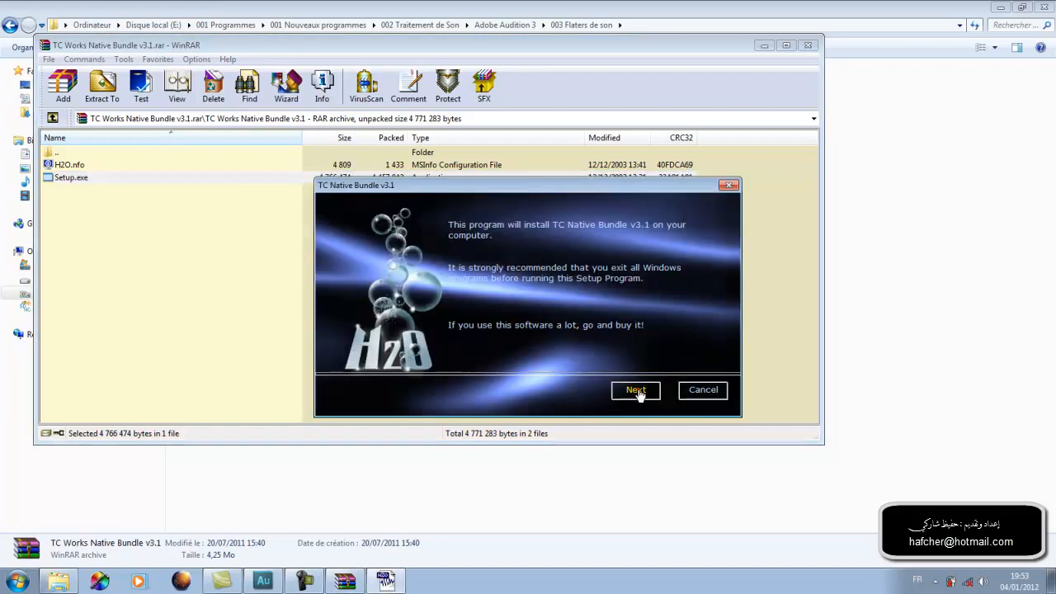
Step: Set the VST plug-in destination of the TC Native Bundle installer to C:\TC Native Bundle and continue
{"action": "left_click", "coordinate": [637, 392]}
{"action": "left_click", "coordinate": [712, 333]}
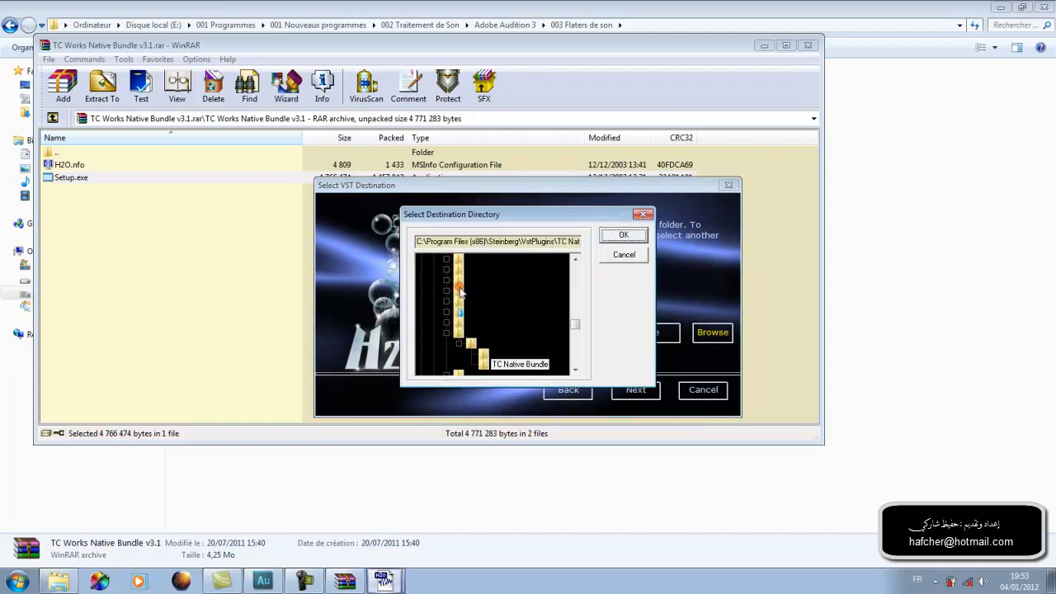
{"action": "left_click", "coordinate": [575, 260]}
{"action": "left_click", "coordinate": [576, 260]}
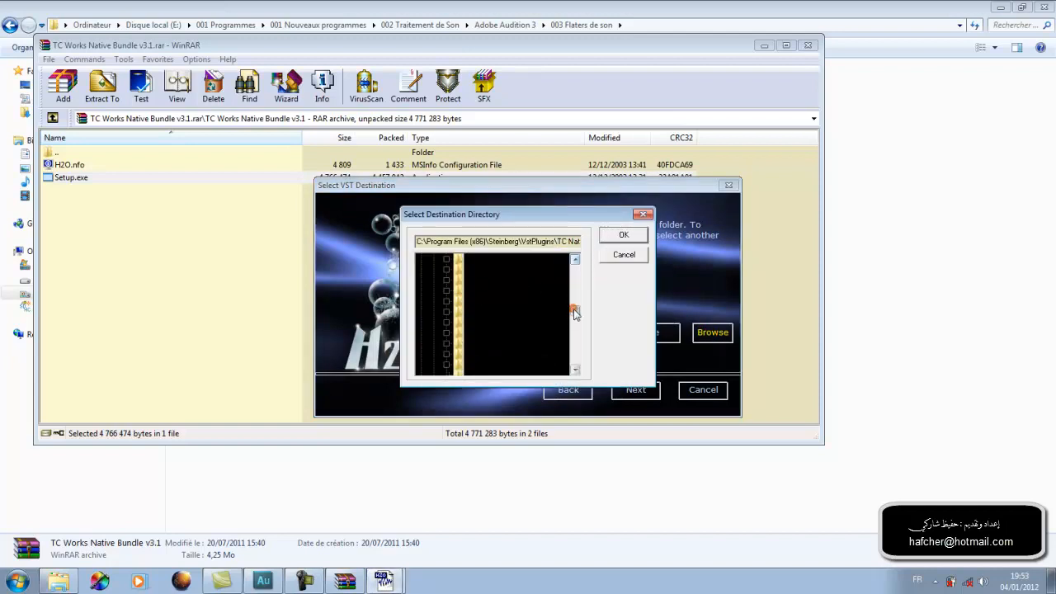
{"action": "left_click_drag", "start_coordinate": [575, 311], "coordinate": [575, 267]}
{"action": "left_click", "coordinate": [423, 261]}
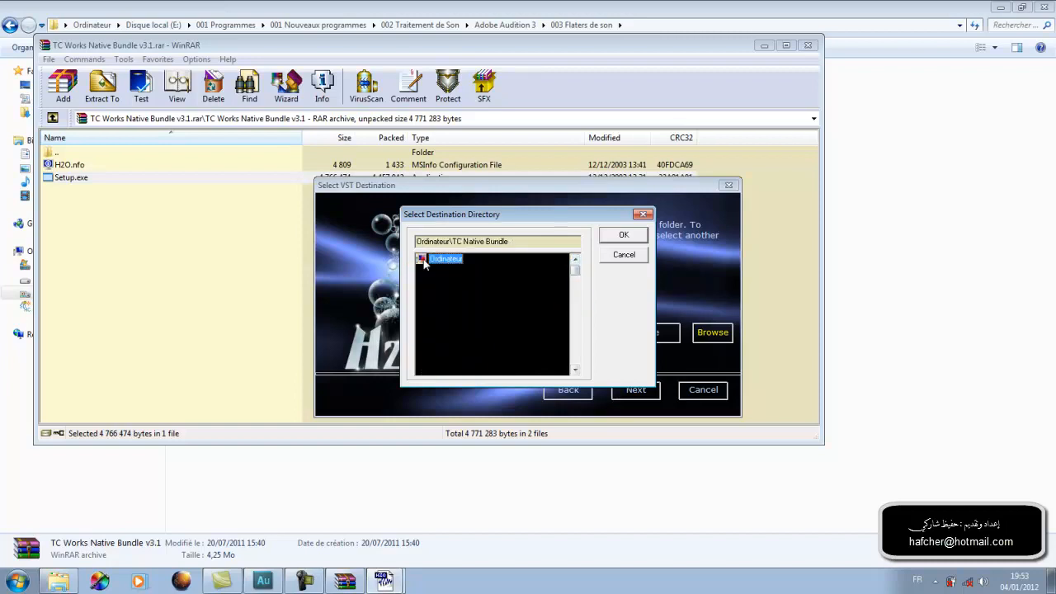
{"action": "left_click", "coordinate": [418, 260]}
{"action": "left_click", "coordinate": [433, 270]}
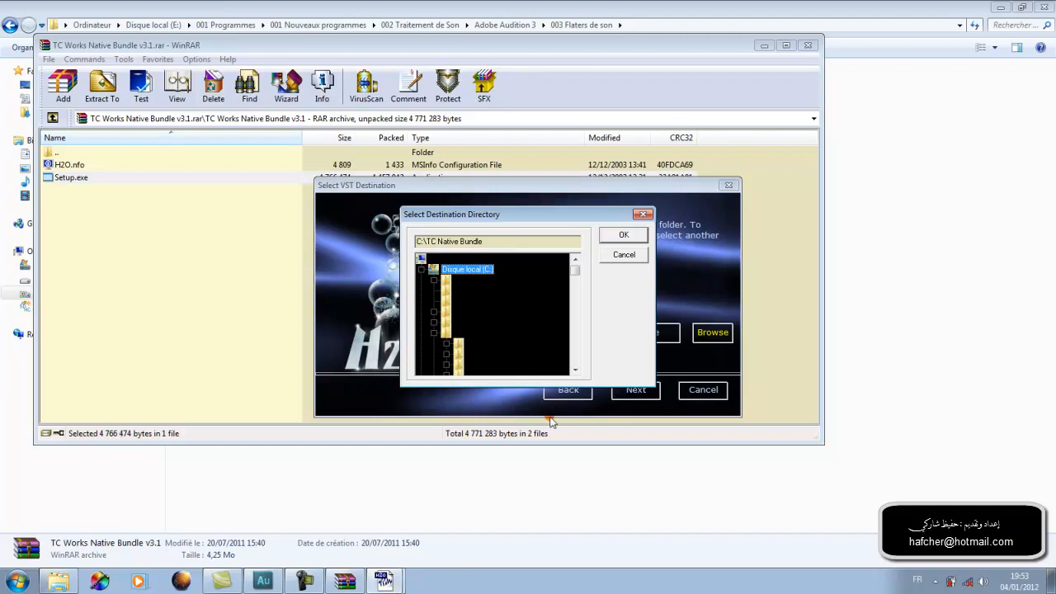
{"action": "left_click", "coordinate": [444, 282]}
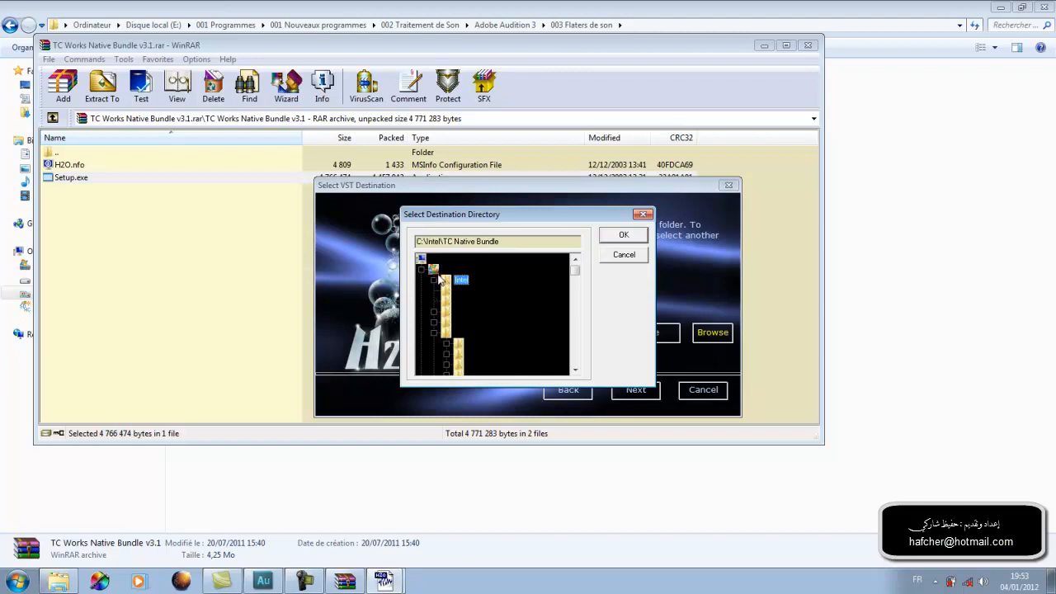
{"action": "left_click", "coordinate": [434, 270]}
{"action": "left_click", "coordinate": [629, 236]}
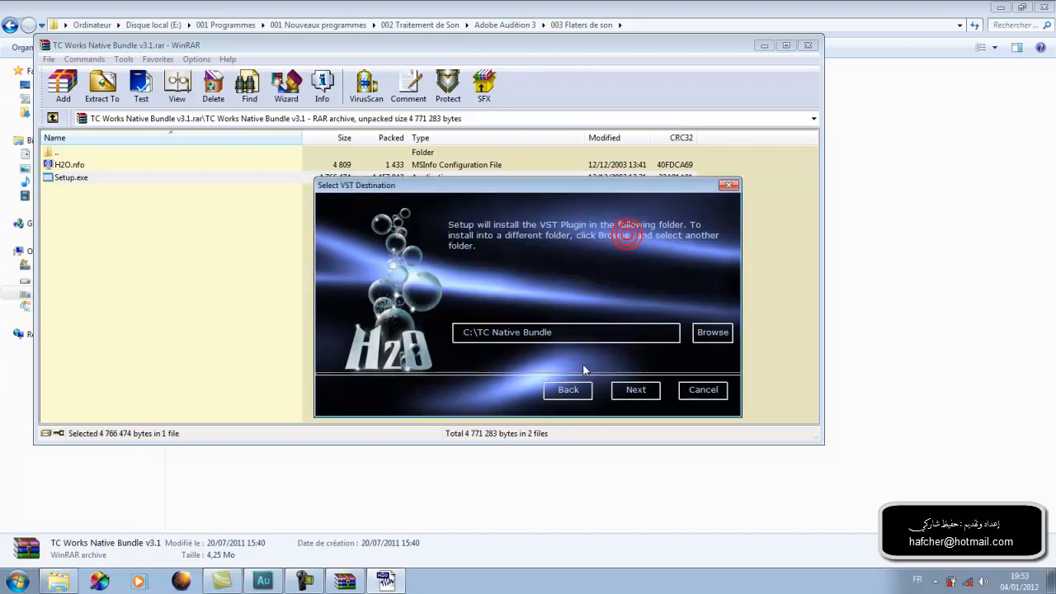
{"action": "left_click", "coordinate": [633, 395]}
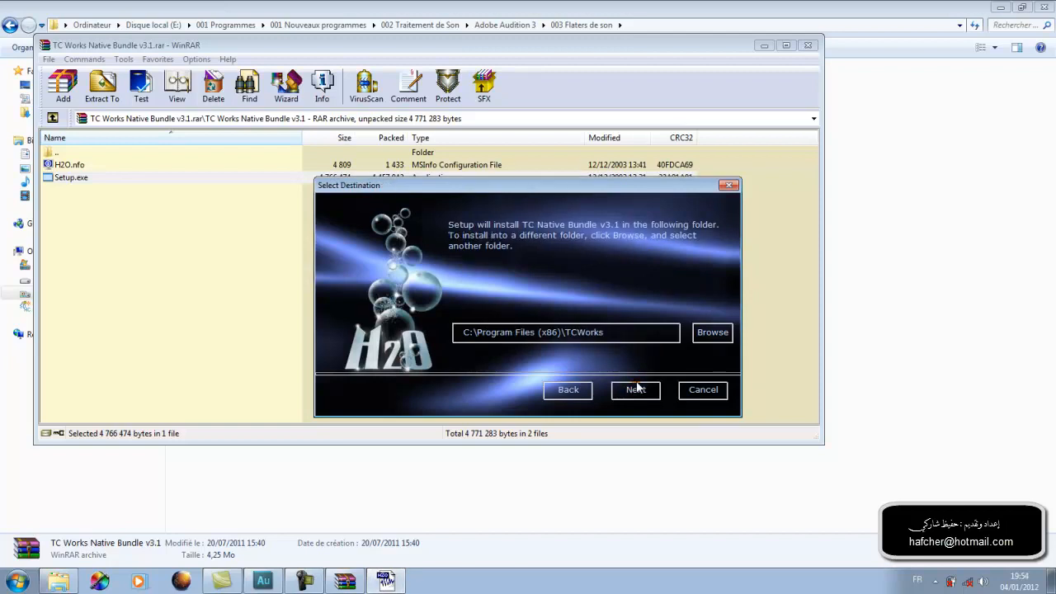
Step: Set the installation folder of TC Native Bundle v3.1 to C:\TCWorks and accept it
{"action": "left_click", "coordinate": [706, 337]}
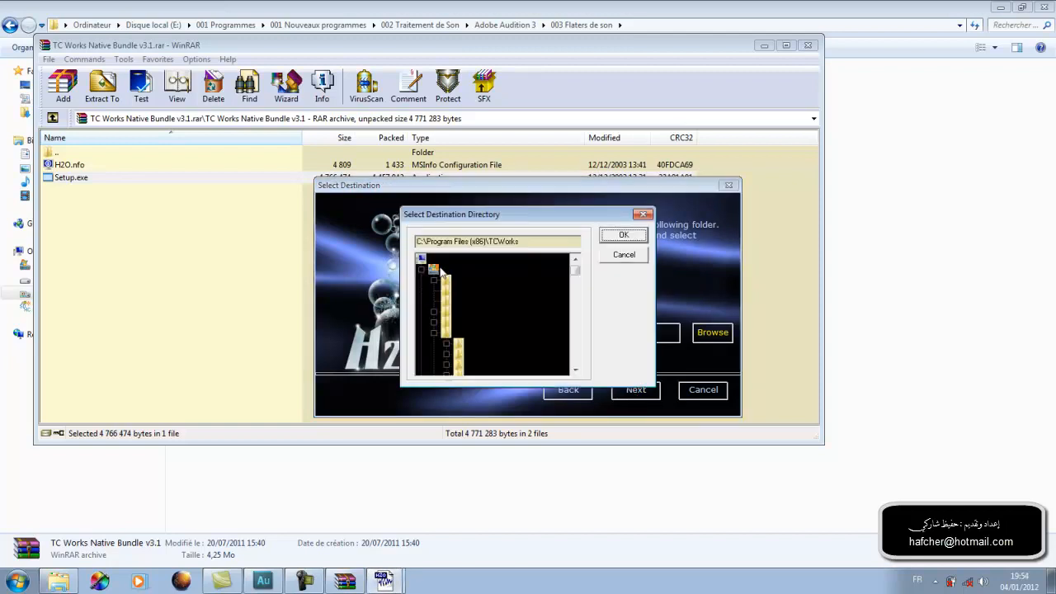
{"action": "left_click", "coordinate": [440, 270]}
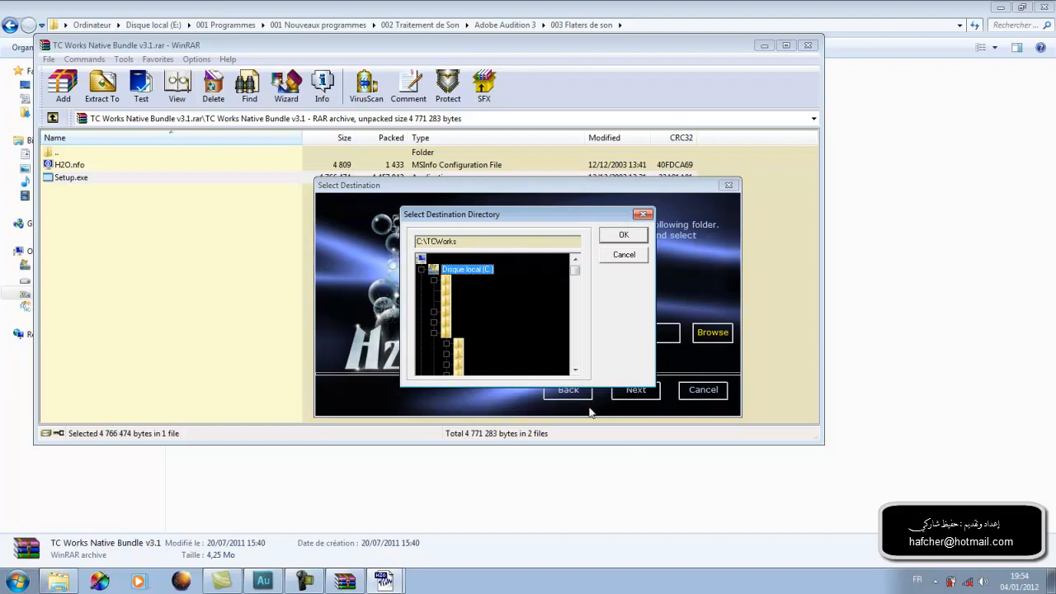
{"action": "left_click", "coordinate": [634, 235]}
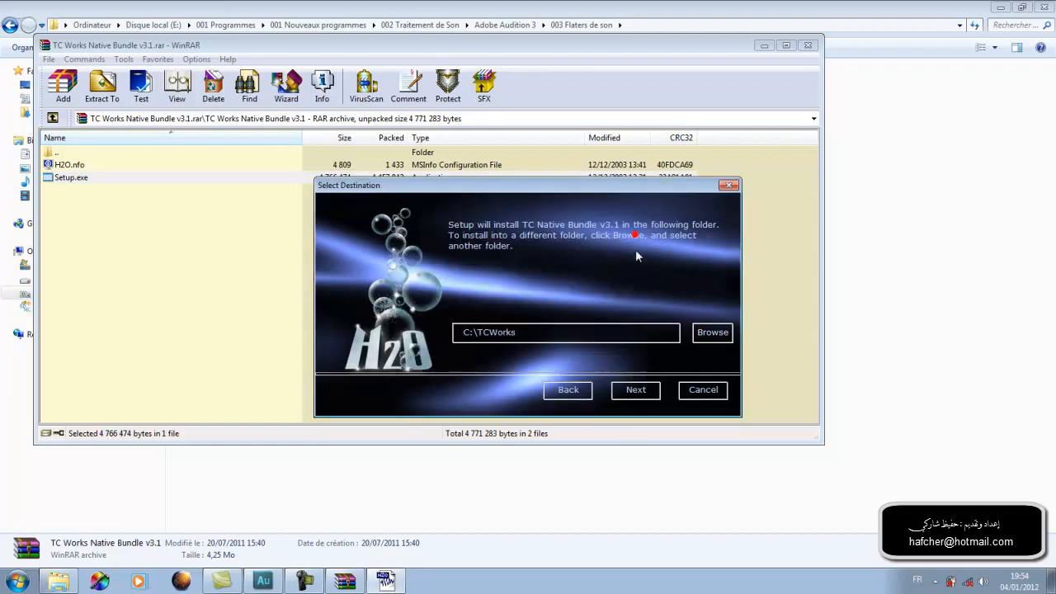
{"action": "left_click", "coordinate": [635, 392]}
Step: Run the TC Native Bundle installation through to the end, exit the installer and close the archive
{"action": "left_click", "coordinate": [635, 391]}
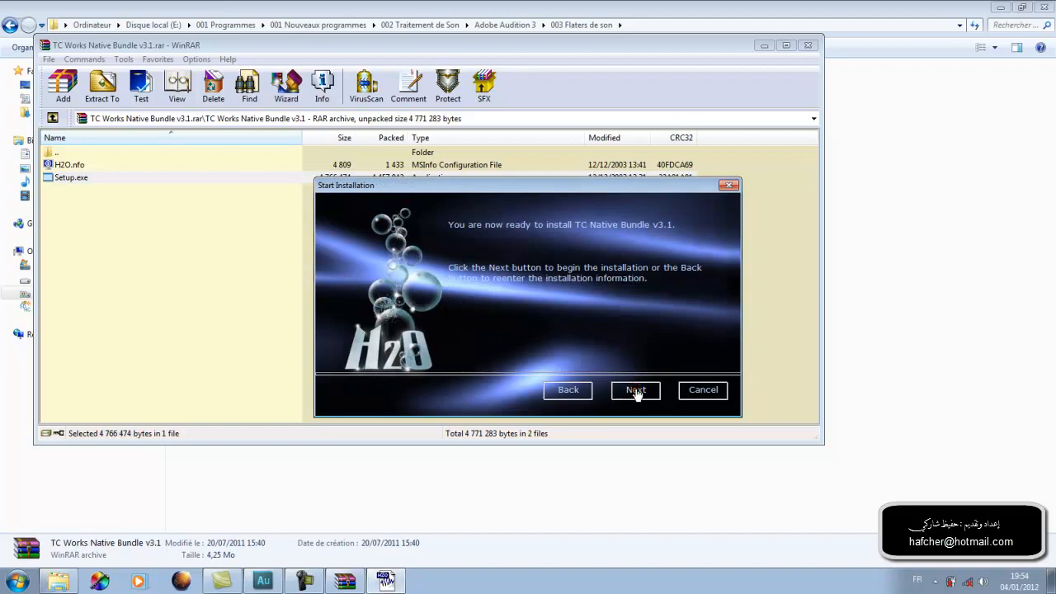
{"action": "left_click", "coordinate": [635, 391]}
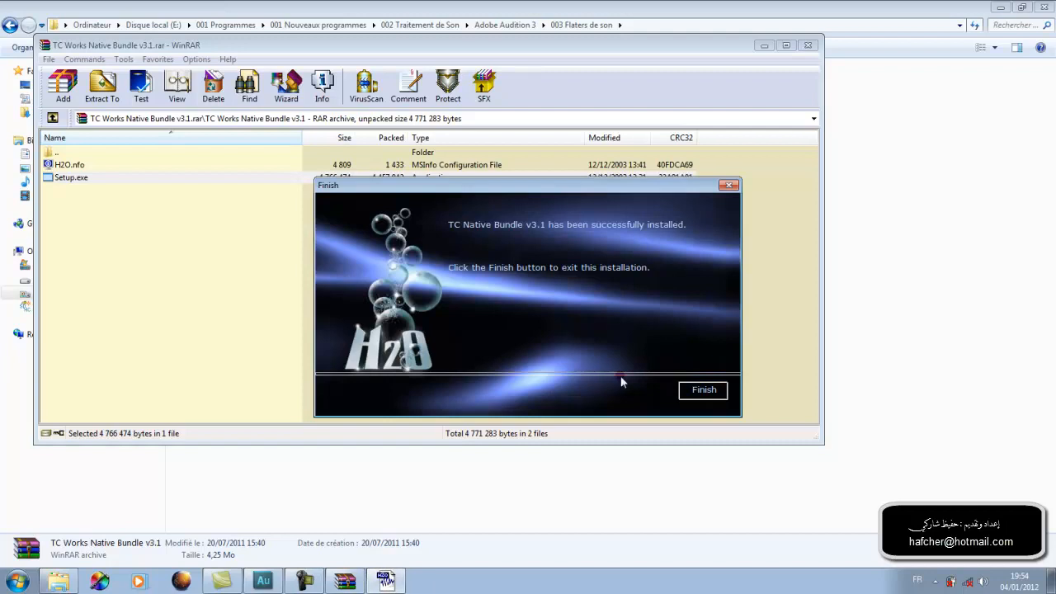
{"action": "left_click", "coordinate": [692, 392]}
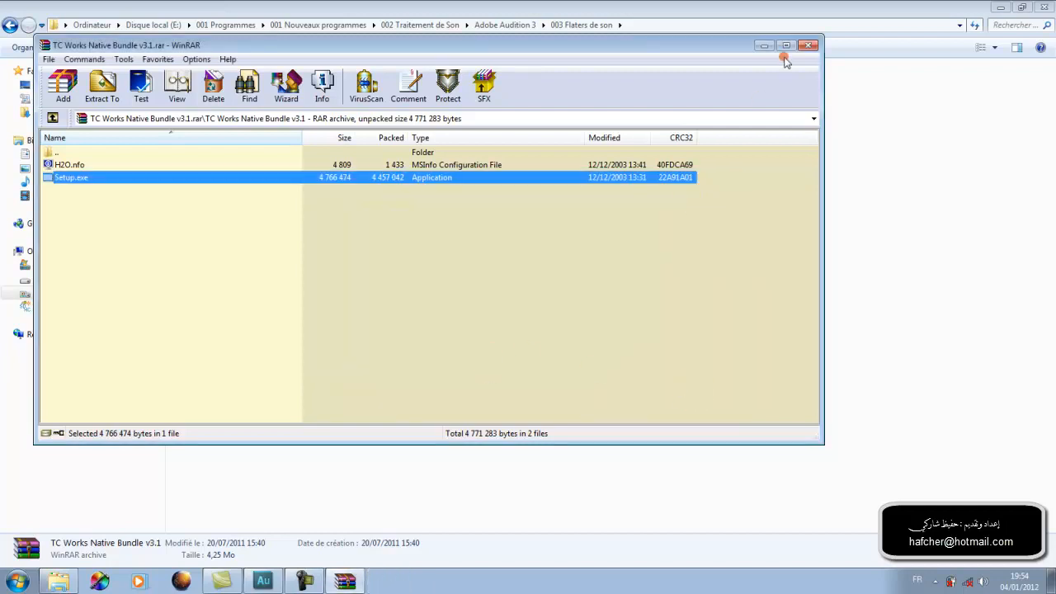
{"action": "left_click", "coordinate": [810, 47]}
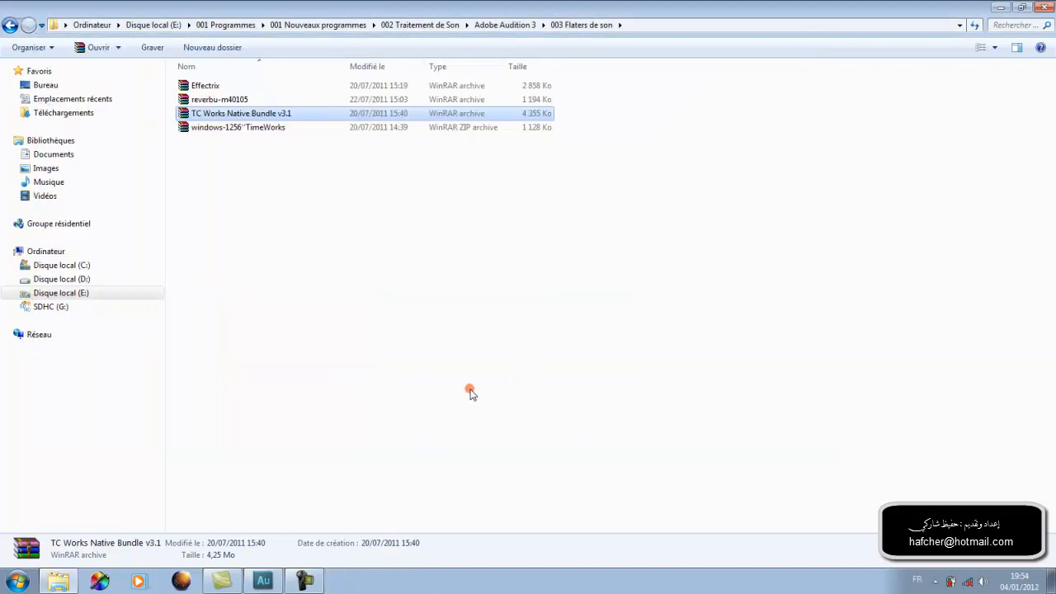
Step: Switch to Adobe Audition and open the audio plug-in manager
{"action": "mouse_move", "coordinate": [271, 584]}
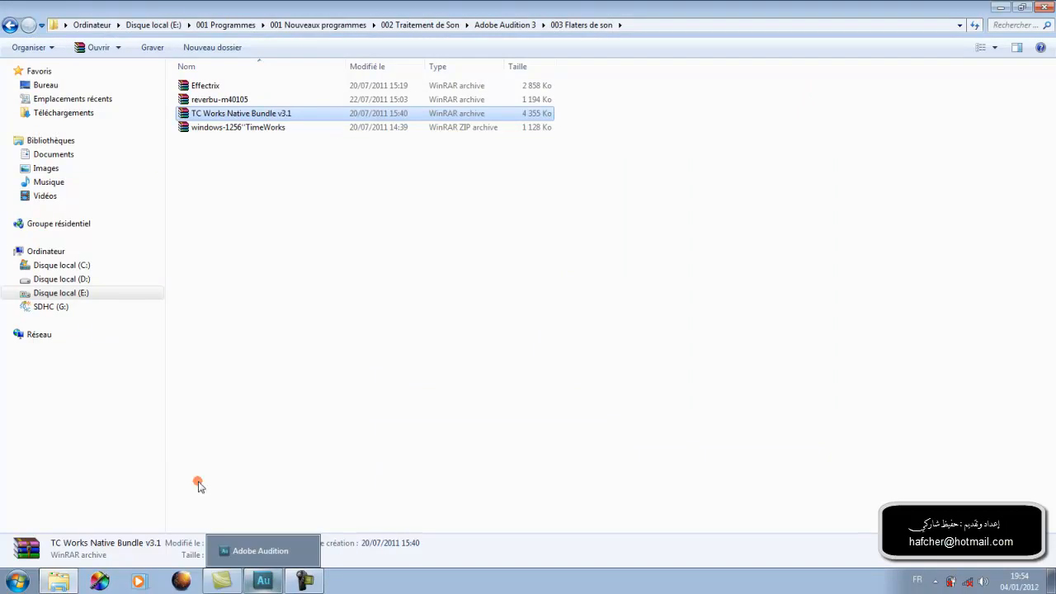
{"action": "left_click", "coordinate": [262, 583]}
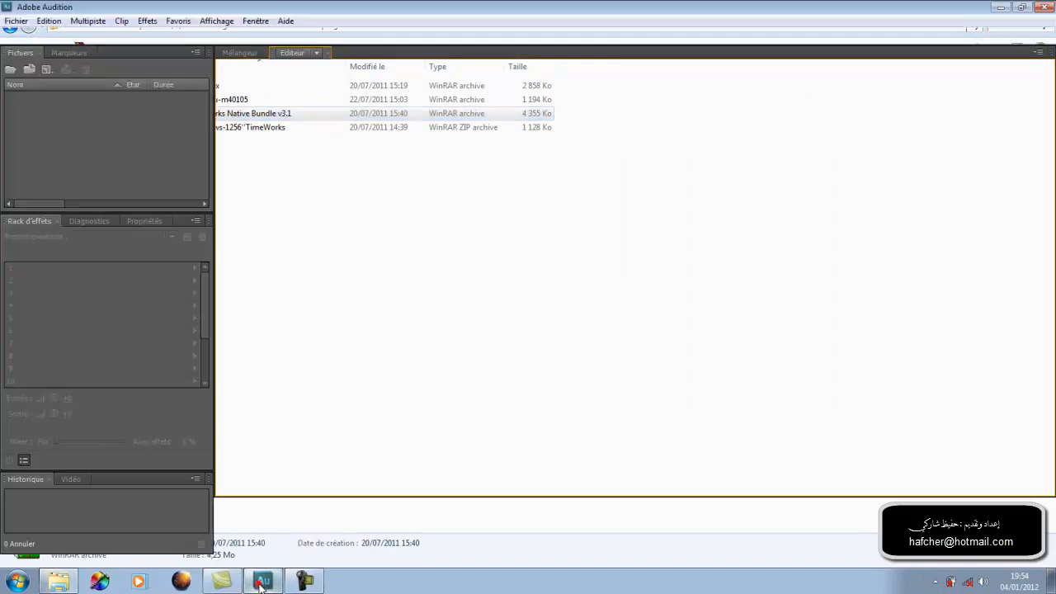
{"action": "left_click", "coordinate": [147, 22]}
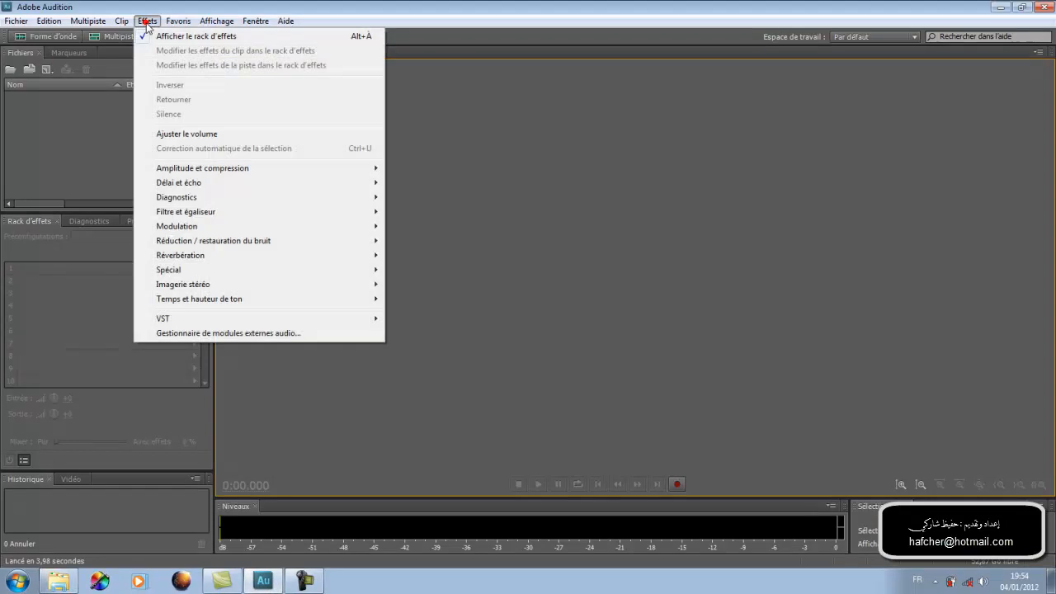
{"action": "left_click", "coordinate": [171, 335]}
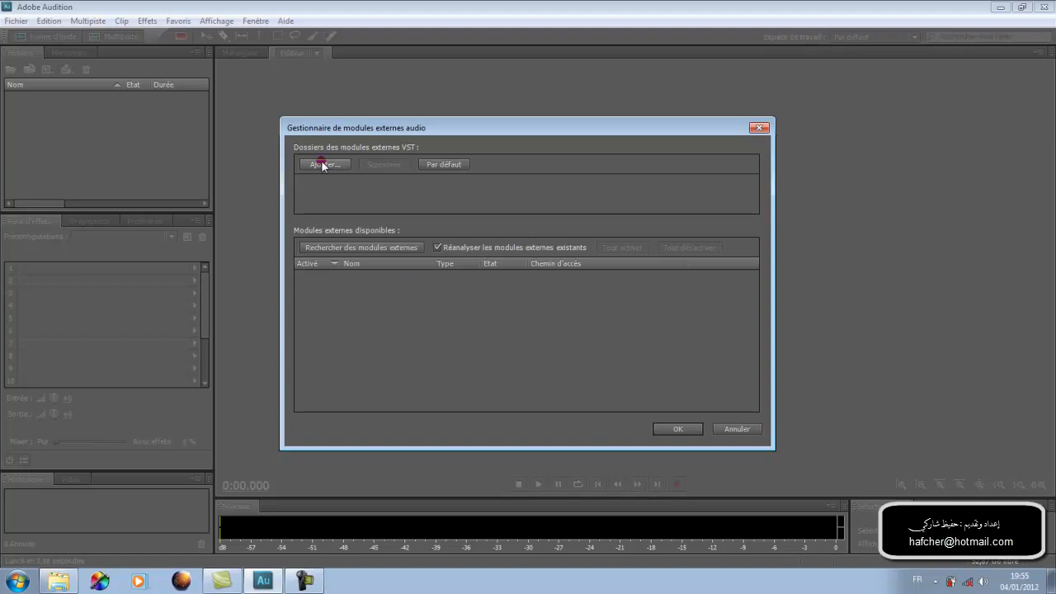
Step: Add C:\TC Native Bundle as a VST plug-in folder, scan it for plug-ins and accept the enabled ones
{"action": "left_click", "coordinate": [322, 164]}
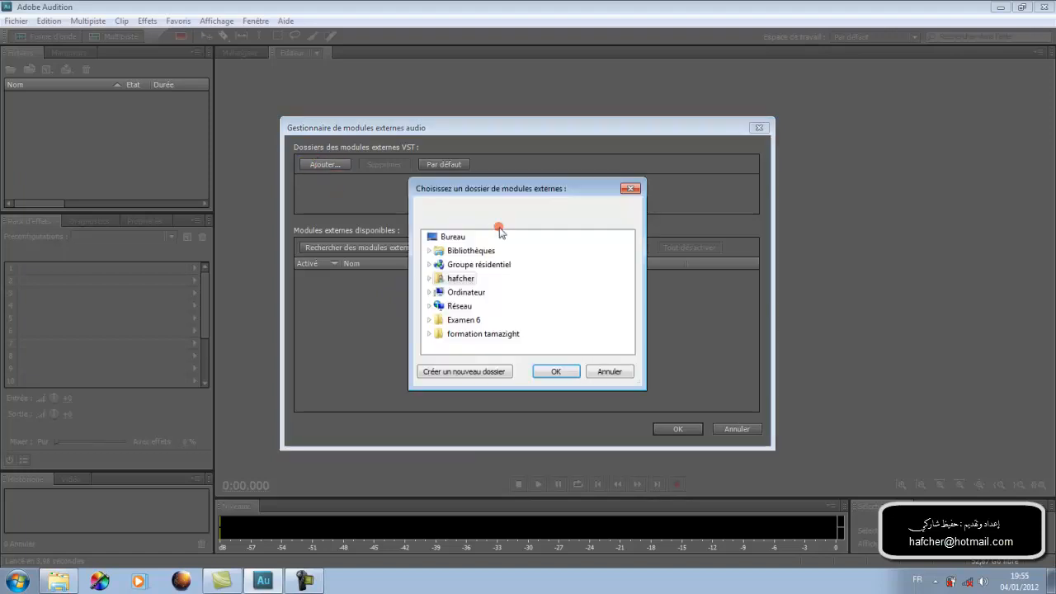
{"action": "double_click", "coordinate": [446, 292]}
{"action": "double_click", "coordinate": [475, 306]}
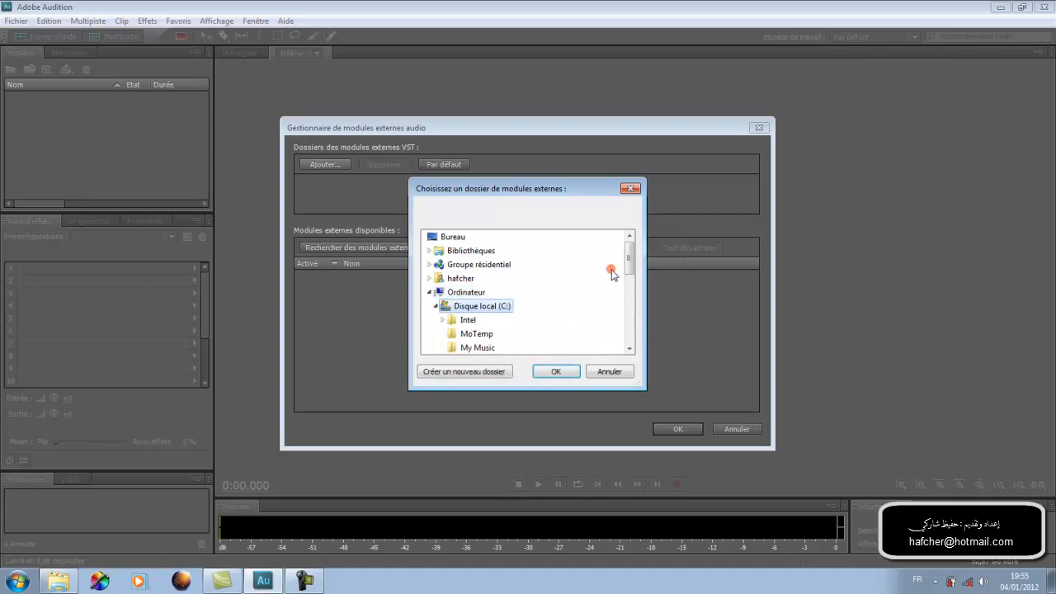
{"action": "left_click_drag", "start_coordinate": [632, 261], "coordinate": [636, 295]}
{"action": "left_click", "coordinate": [503, 306]}
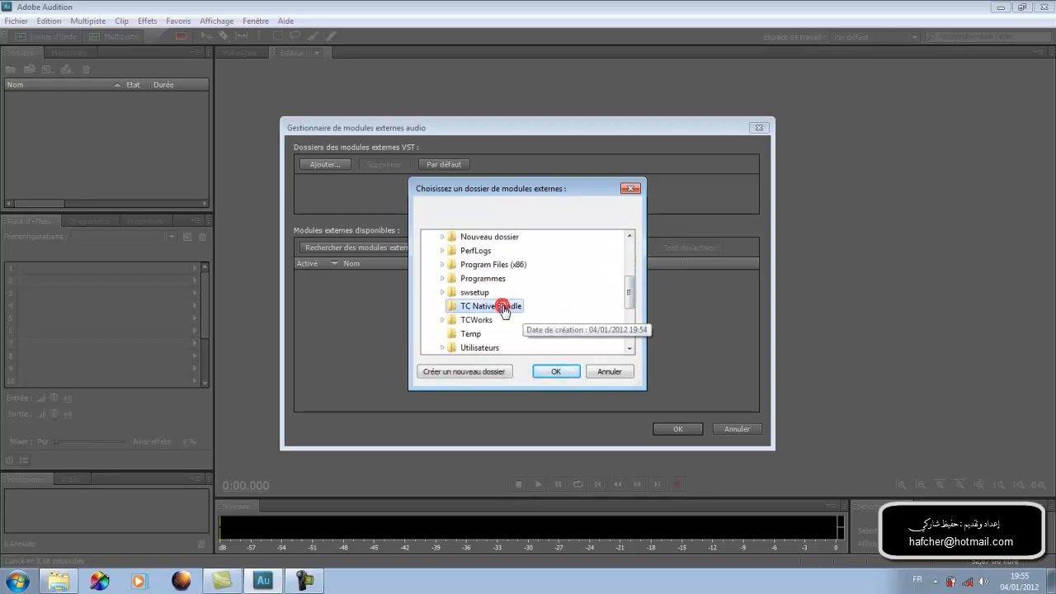
{"action": "left_click", "coordinate": [557, 371]}
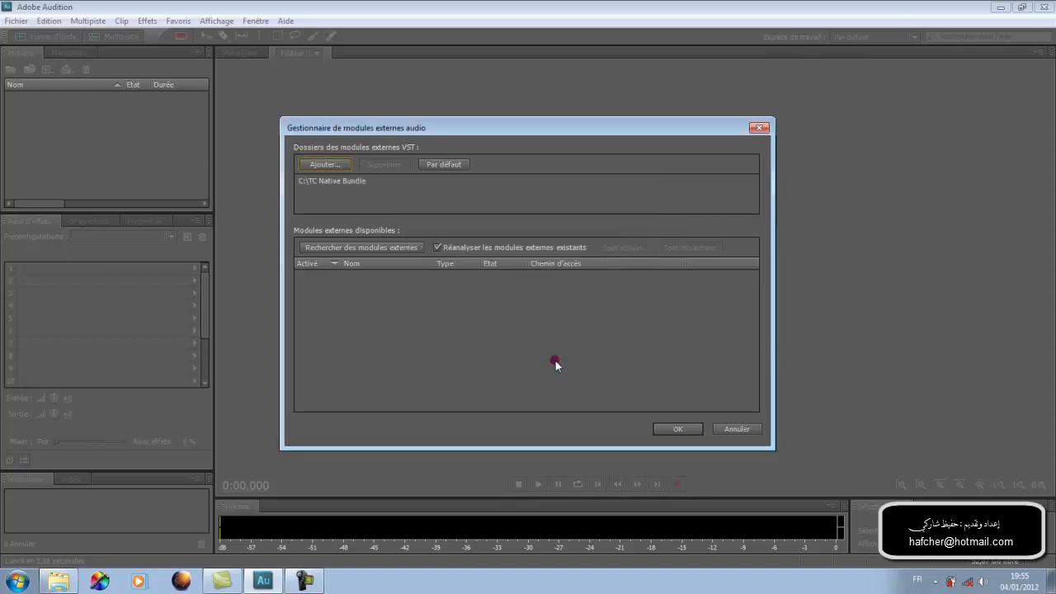
{"action": "left_click", "coordinate": [355, 247]}
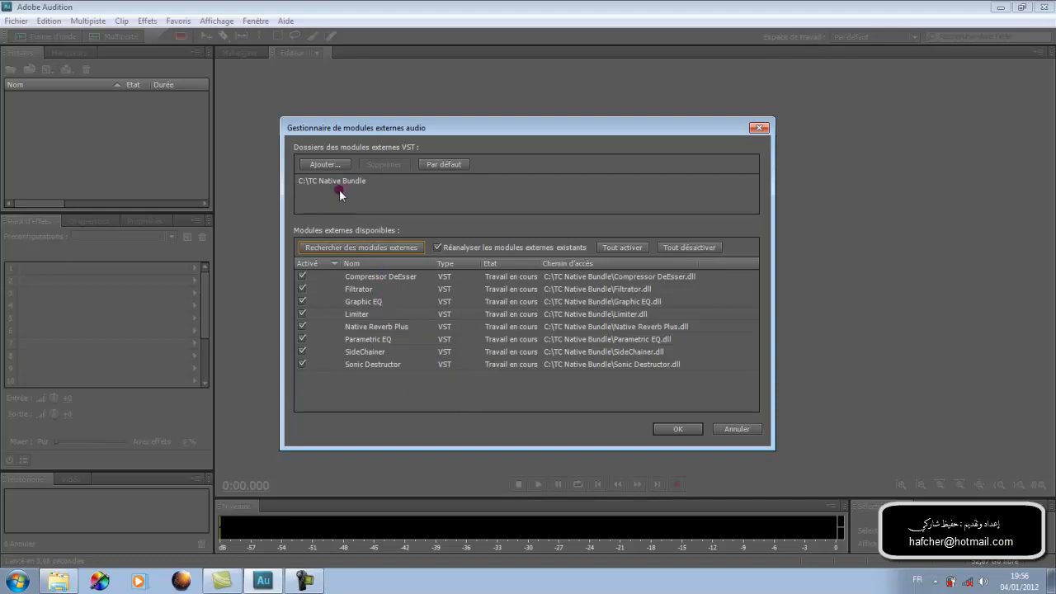
{"action": "left_click", "coordinate": [681, 429]}
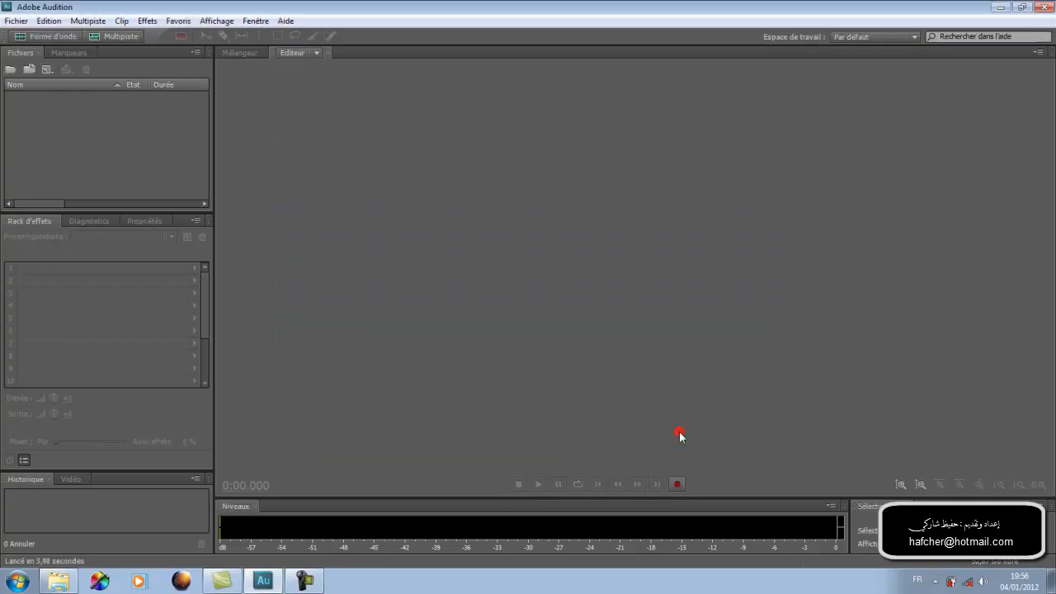
Step: Open the Wave file Alanbiae from the echo folder of the Audition training project in Documents
{"action": "double_click", "coordinate": [86, 130]}
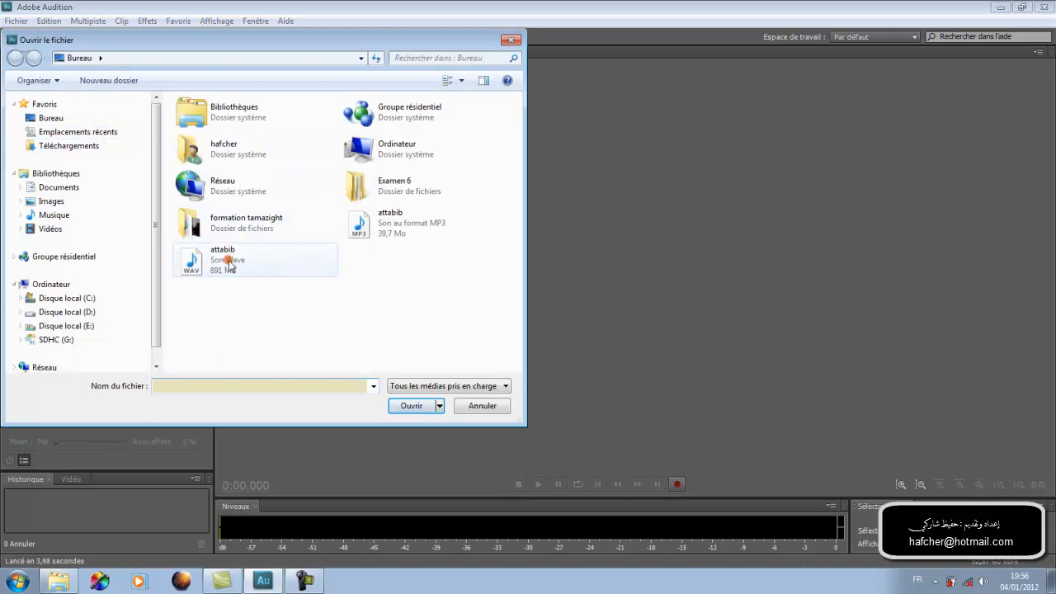
{"action": "left_click", "coordinate": [70, 301]}
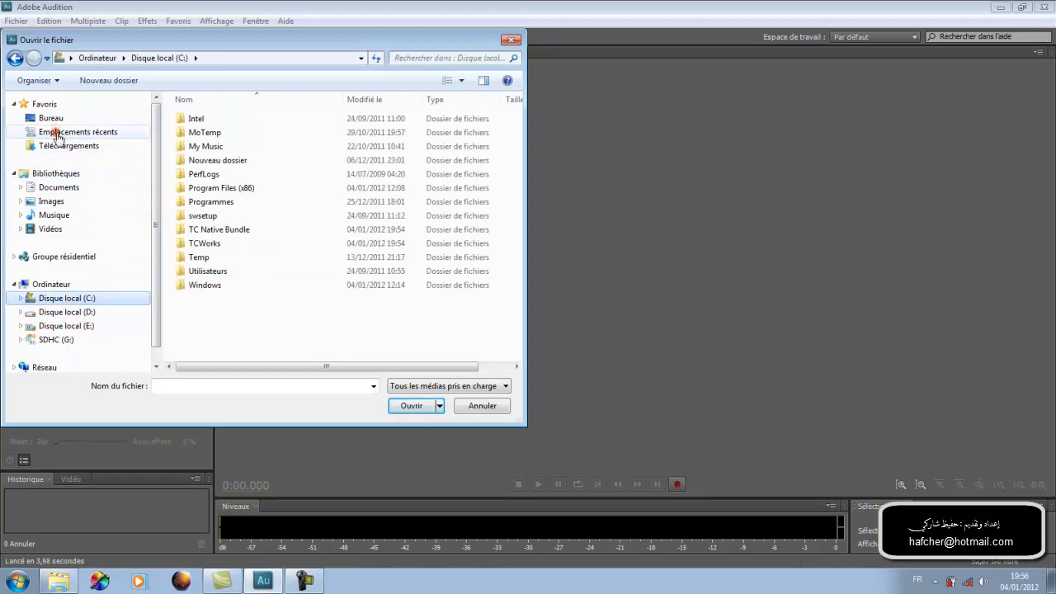
{"action": "left_click", "coordinate": [66, 186]}
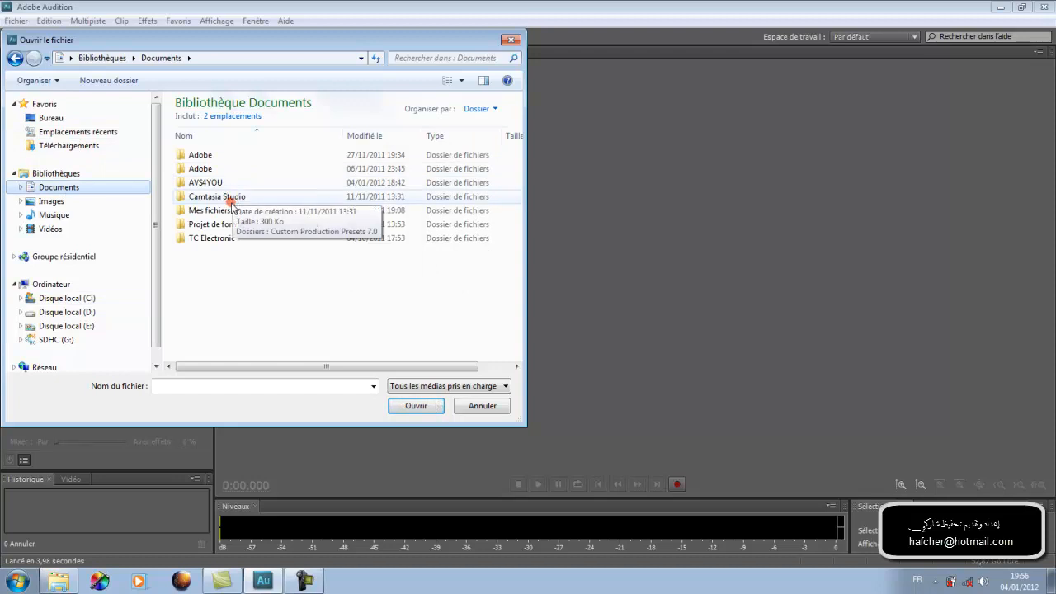
{"action": "left_click", "coordinate": [208, 228]}
{"action": "double_click", "coordinate": [207, 228]}
{"action": "double_click", "coordinate": [196, 167]}
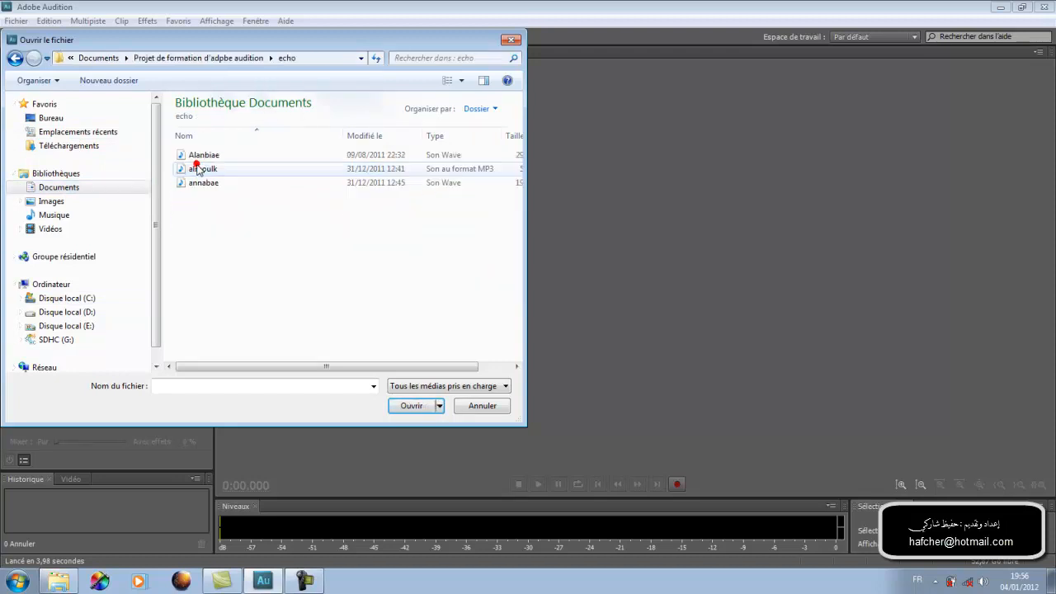
{"action": "double_click", "coordinate": [194, 156]}
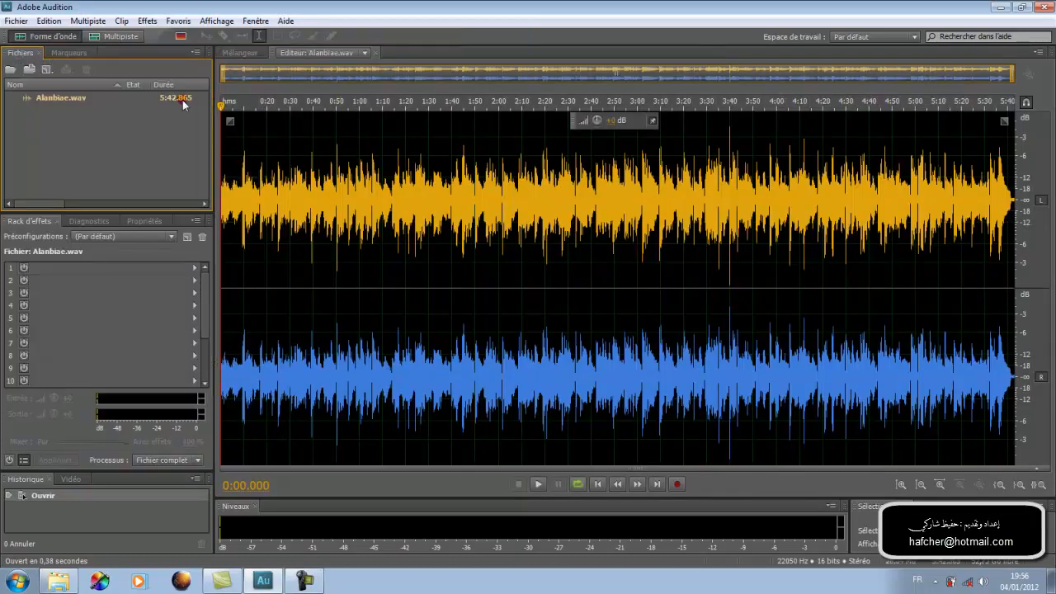
Step: Open the TC Works Filtrator stereo VST effect on Alanbiae.wav and start its preview playback
{"action": "left_click", "coordinate": [147, 21]}
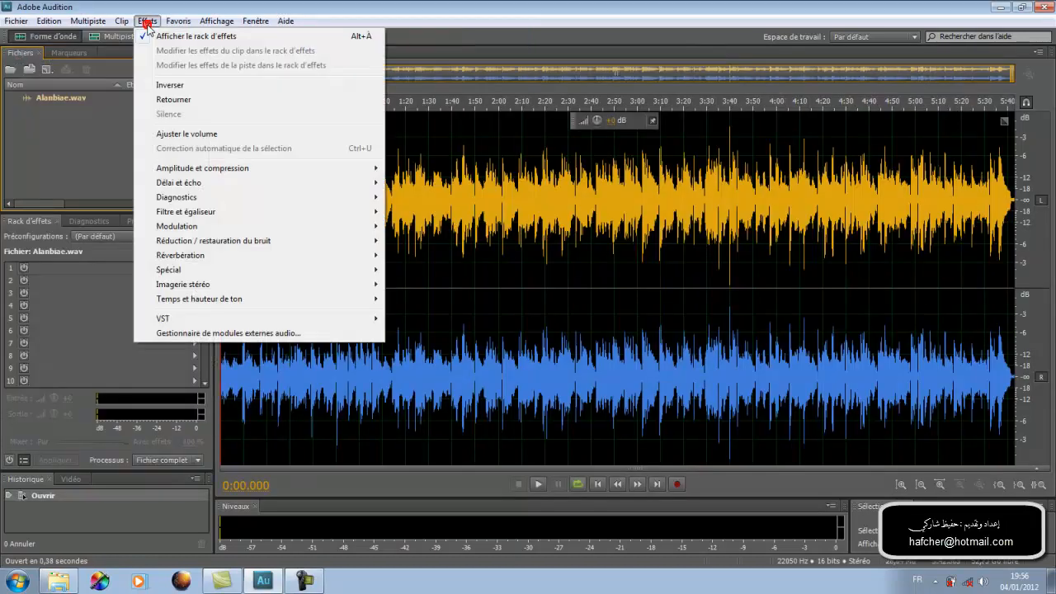
{"action": "mouse_move", "coordinate": [171, 319]}
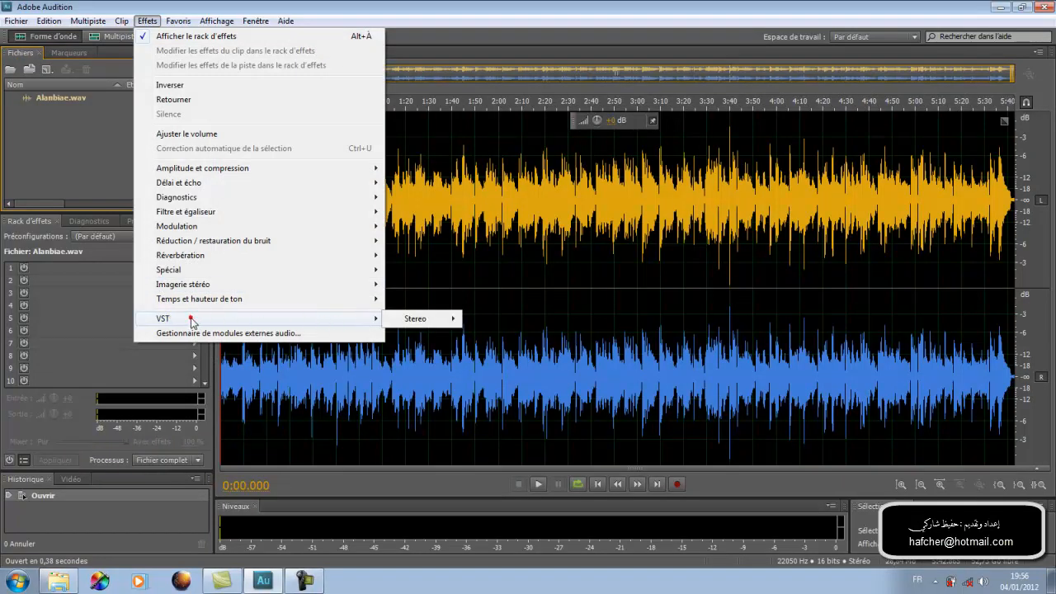
{"action": "mouse_move", "coordinate": [438, 320]}
{"action": "mouse_move", "coordinate": [569, 320]}
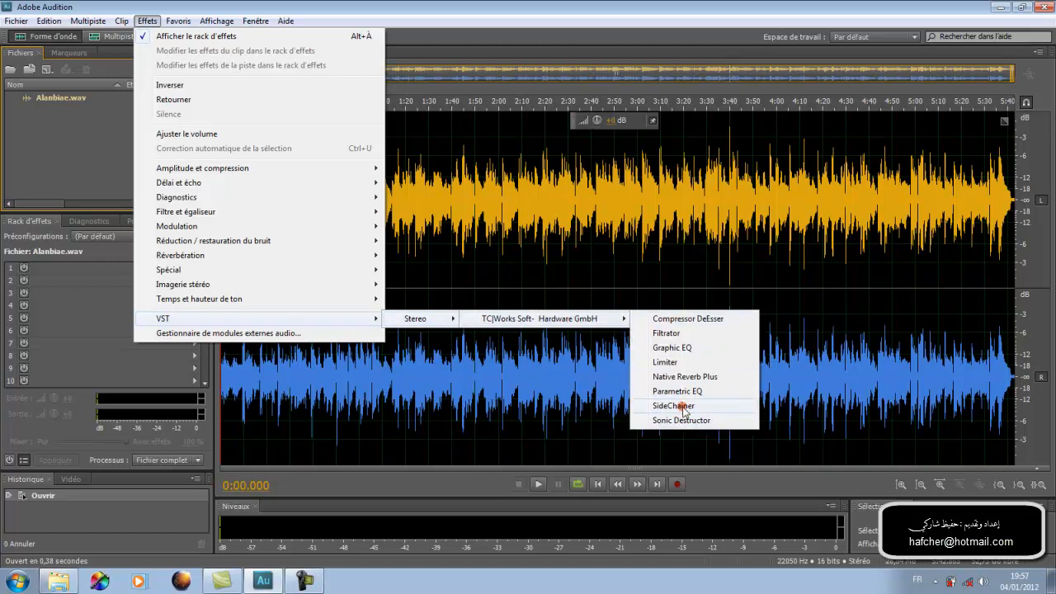
{"action": "left_click", "coordinate": [665, 333]}
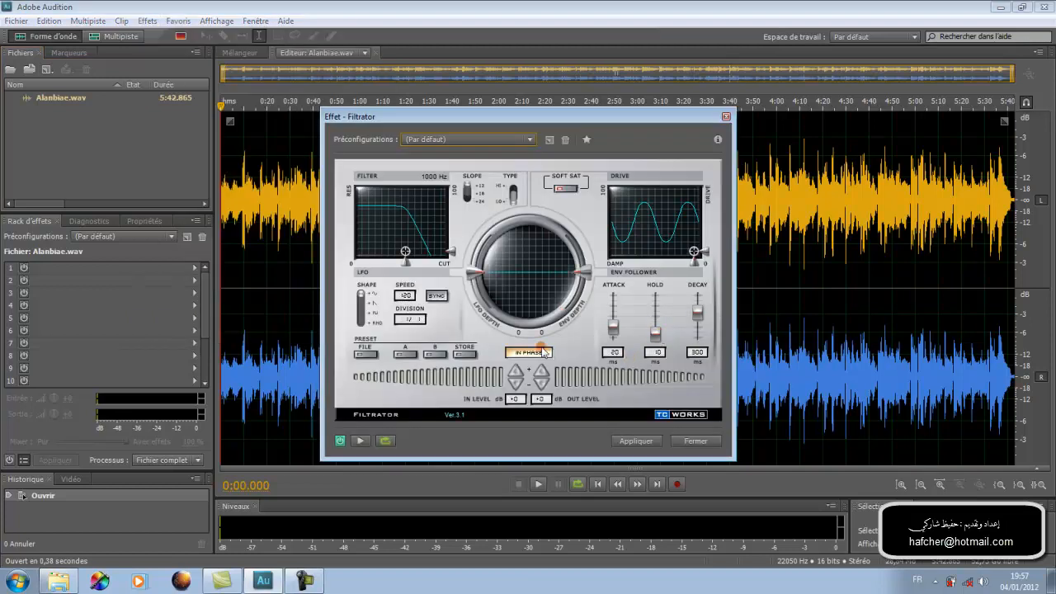
{"action": "left_click", "coordinate": [359, 440]}
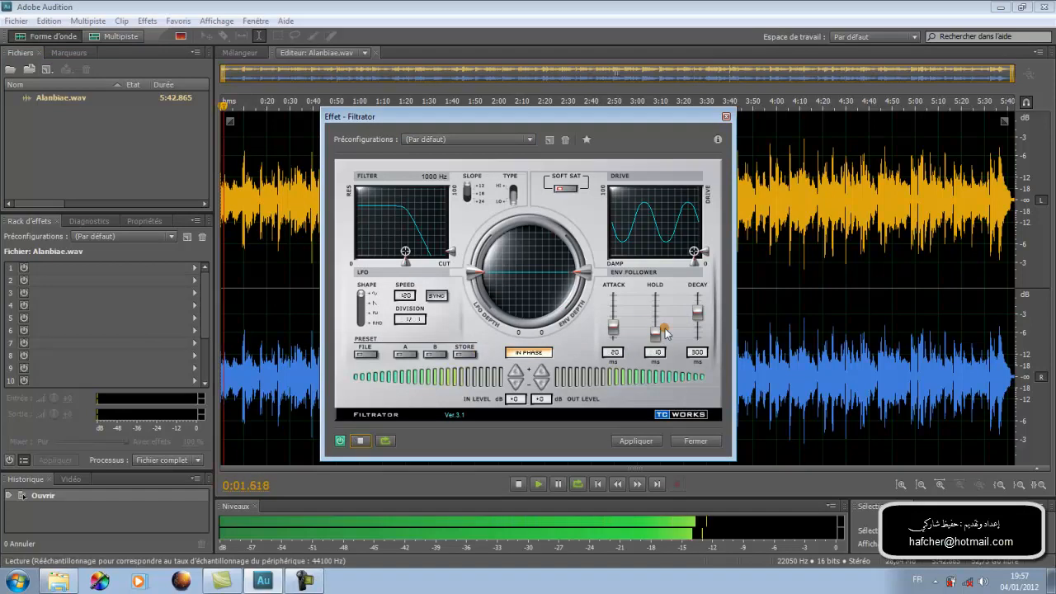
Step: Try Filtrator with attack at 100 ms and hold at 464 ms, load its Poor Piano preset, and close the effect without applying it
{"action": "left_click_drag", "start_coordinate": [655, 334], "coordinate": [614, 302]}
{"action": "left_click", "coordinate": [366, 354]}
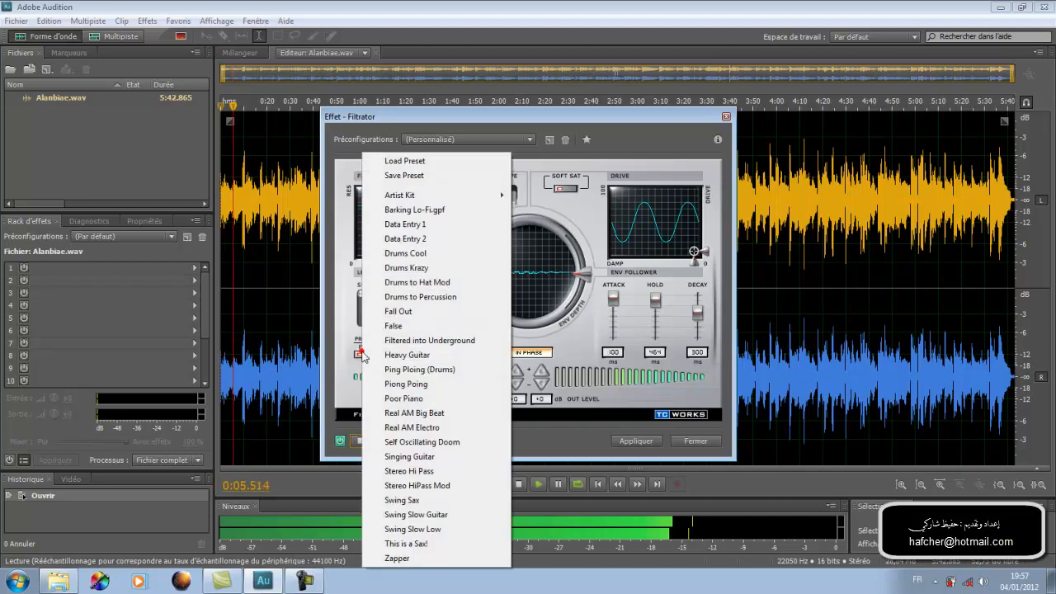
{"action": "left_click", "coordinate": [418, 402]}
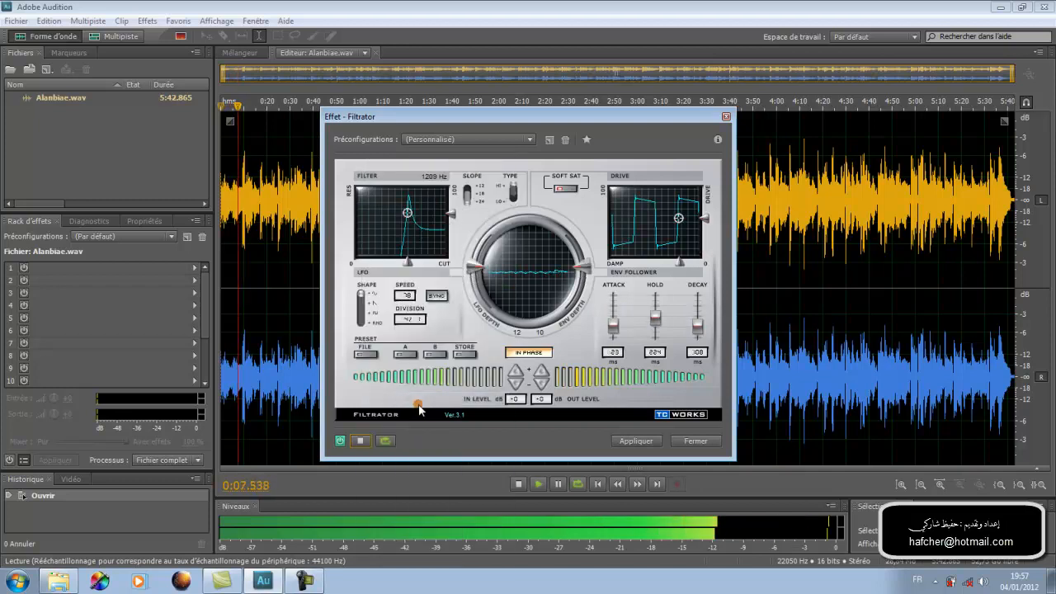
{"action": "left_click", "coordinate": [360, 441]}
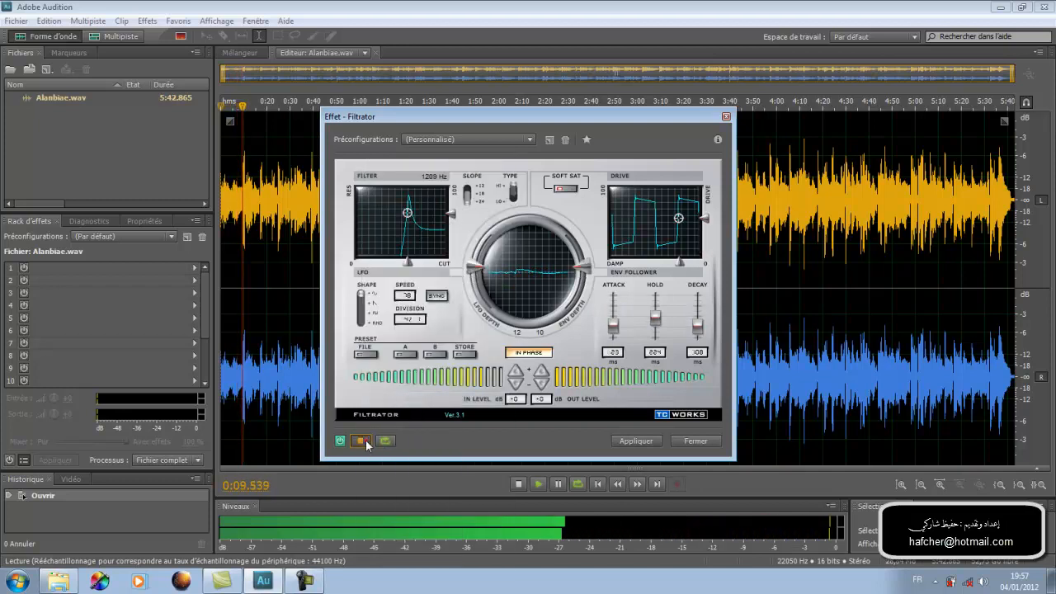
{"action": "left_click", "coordinate": [727, 117]}
Step: Open the TC Works Native Reverb Plus stereo VST effect on the file and start its preview playback
{"action": "left_click", "coordinate": [147, 21]}
{"action": "left_click", "coordinate": [402, 316]}
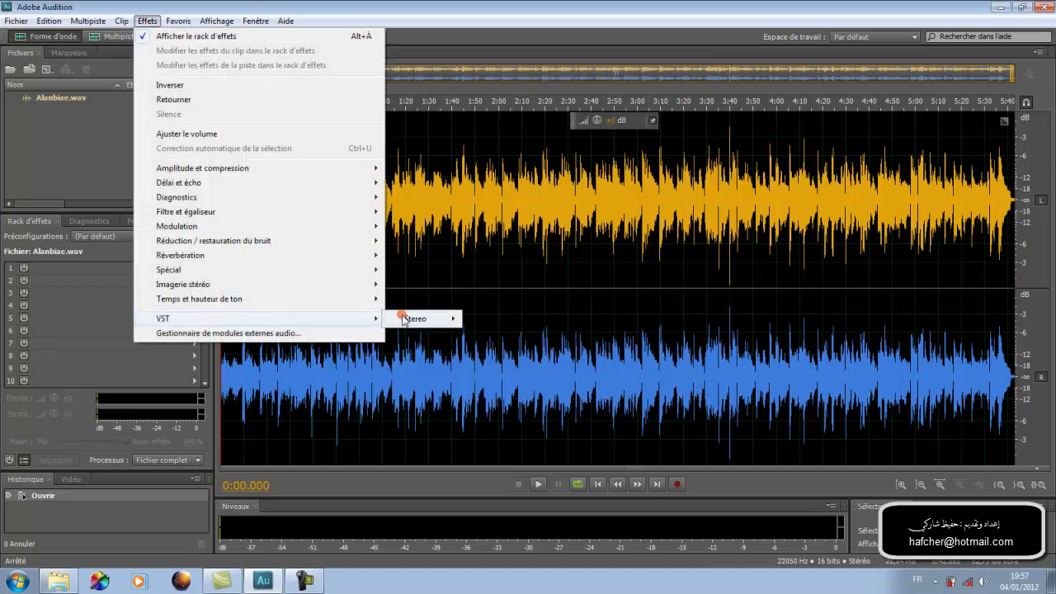
{"action": "left_click", "coordinate": [455, 320]}
{"action": "left_click", "coordinate": [471, 318]}
{"action": "left_click", "coordinate": [678, 378]}
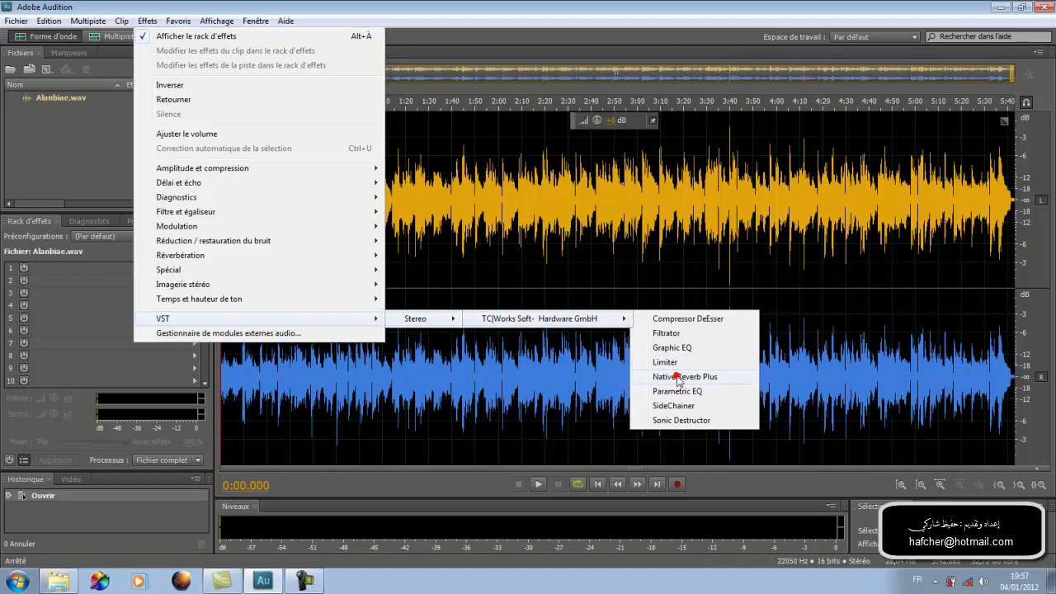
{"action": "left_click", "coordinate": [370, 397]}
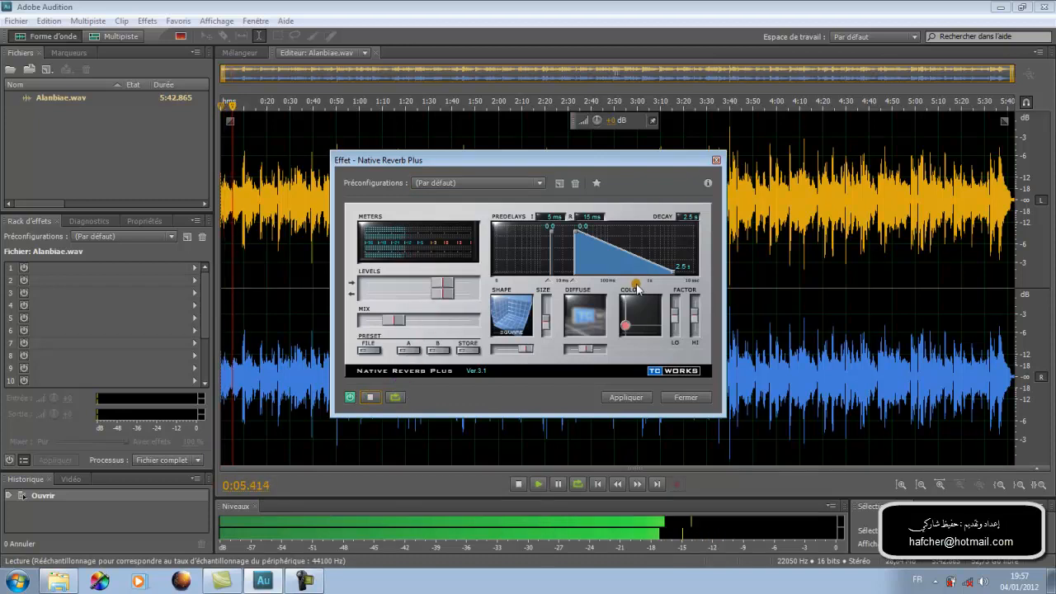
Step: Try the reverb decay at 8.3 s and 1.9 s, and store the settings in preset slot B
{"action": "left_click_drag", "start_coordinate": [641, 257], "coordinate": [684, 228]}
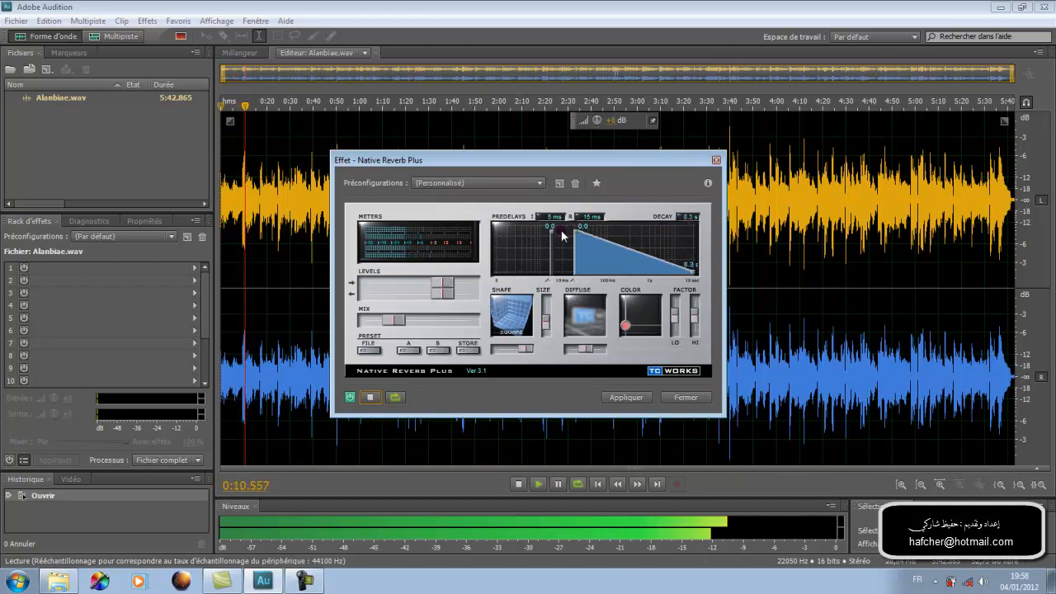
{"action": "left_click_drag", "start_coordinate": [695, 270], "coordinate": [636, 279]}
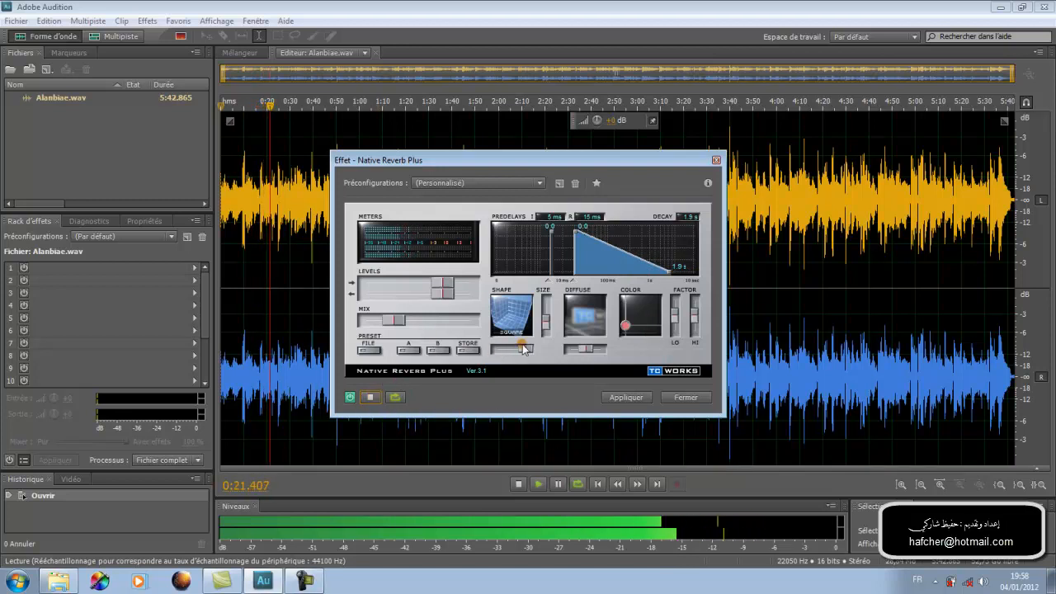
{"action": "left_click", "coordinate": [468, 351]}
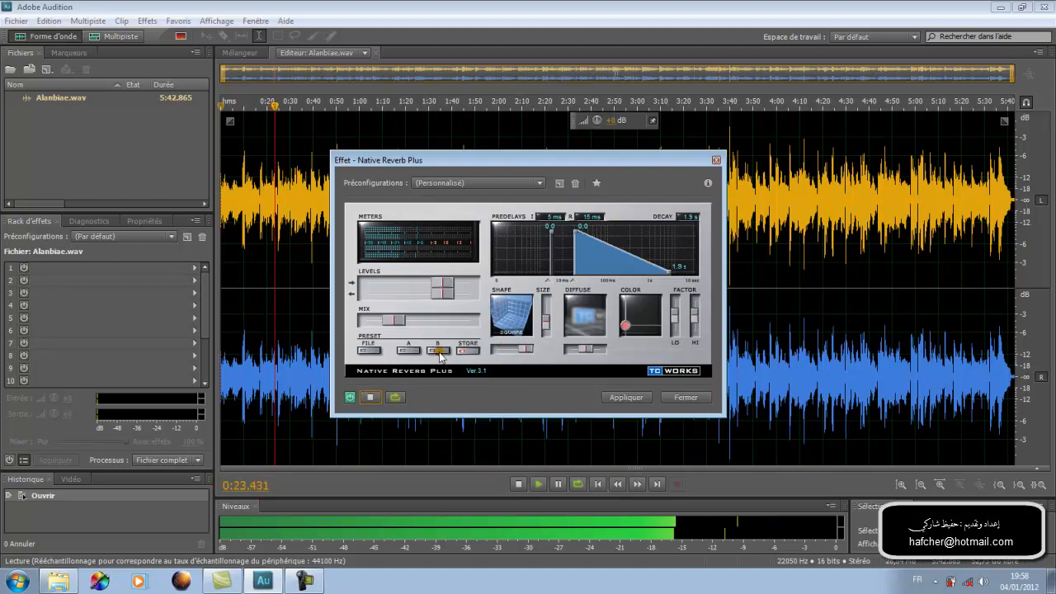
{"action": "left_click", "coordinate": [437, 350]}
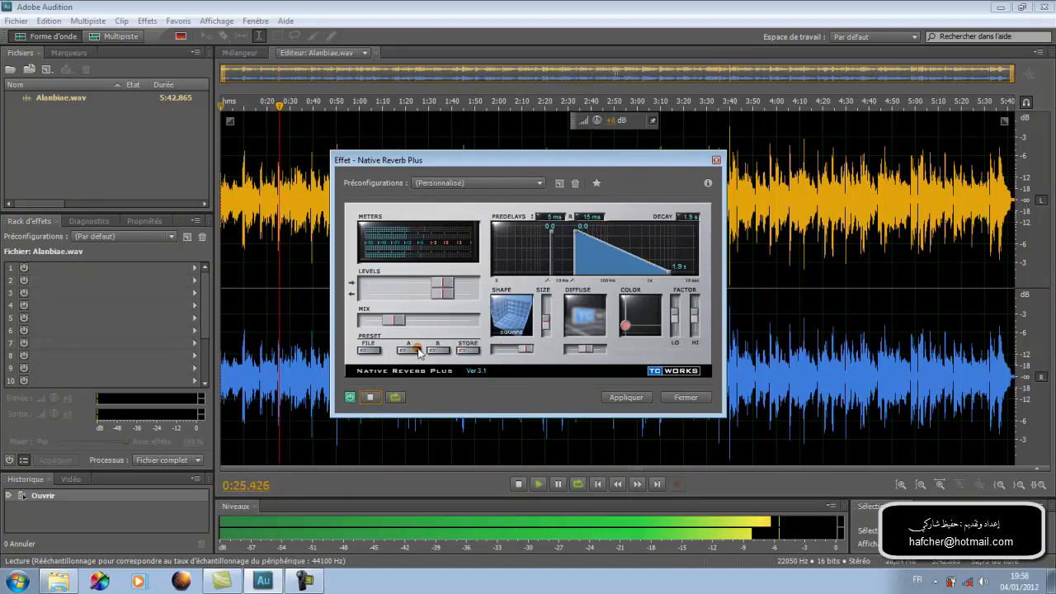
Step: Load the Cavern Cool preset from the reverb's Effects presets and listen to it
{"action": "left_click", "coordinate": [364, 353]}
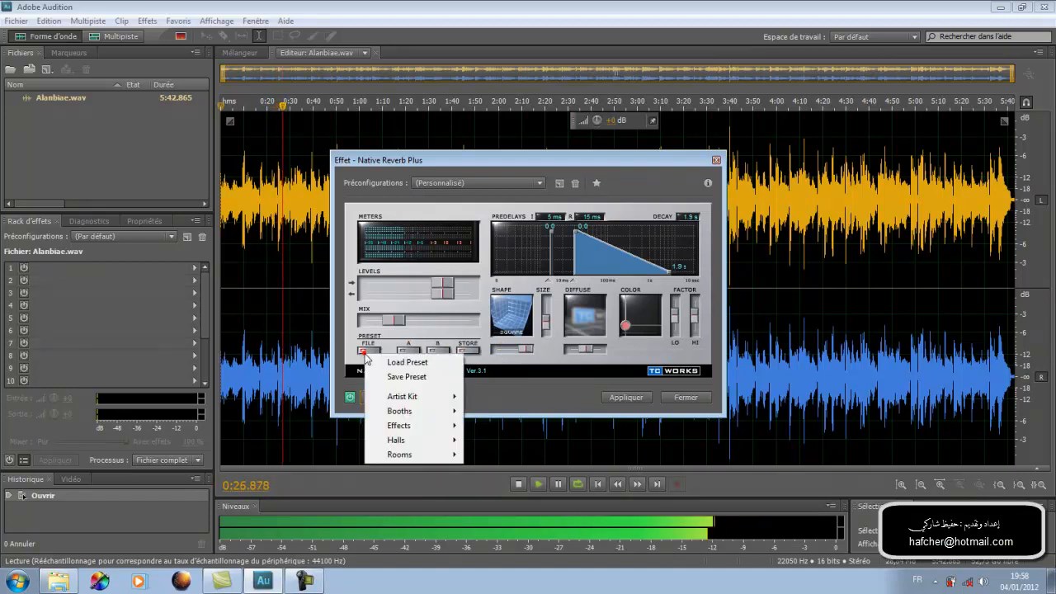
{"action": "left_click", "coordinate": [365, 352]}
{"action": "mouse_move", "coordinate": [400, 425]}
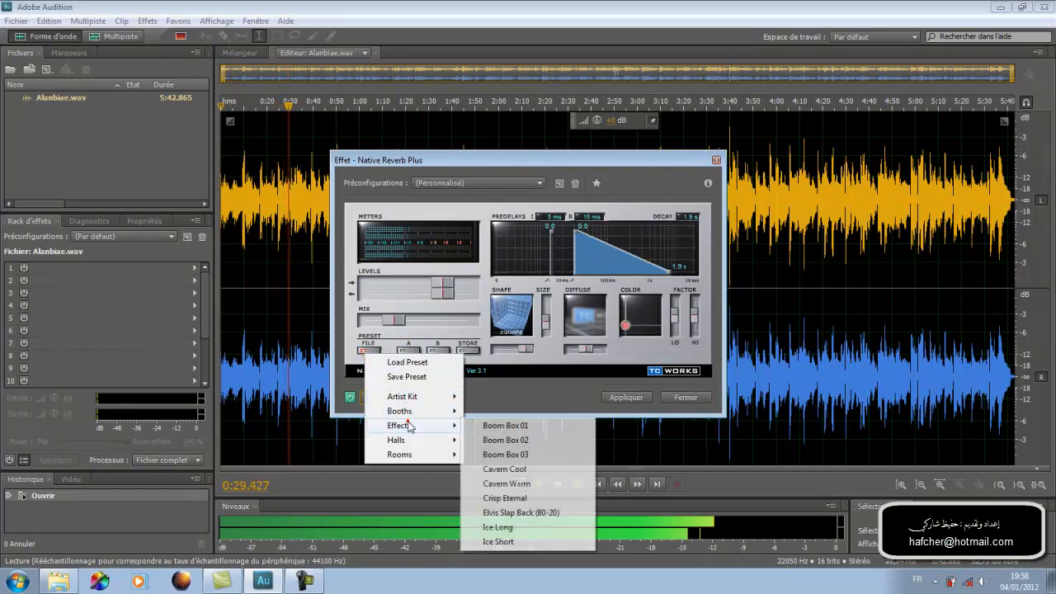
{"action": "left_click", "coordinate": [510, 471]}
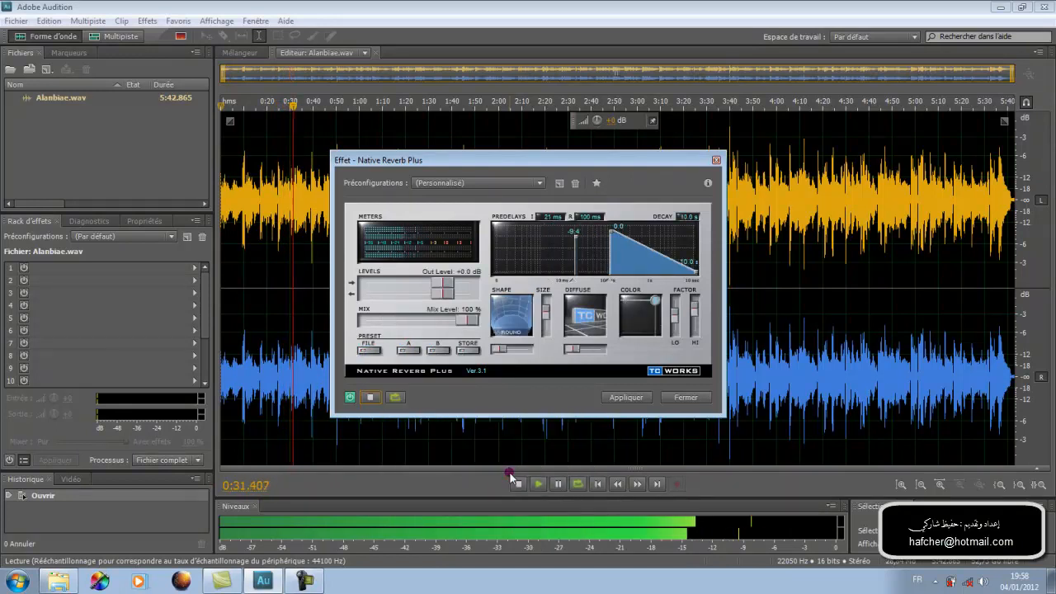
{"action": "left_click", "coordinate": [369, 397]}
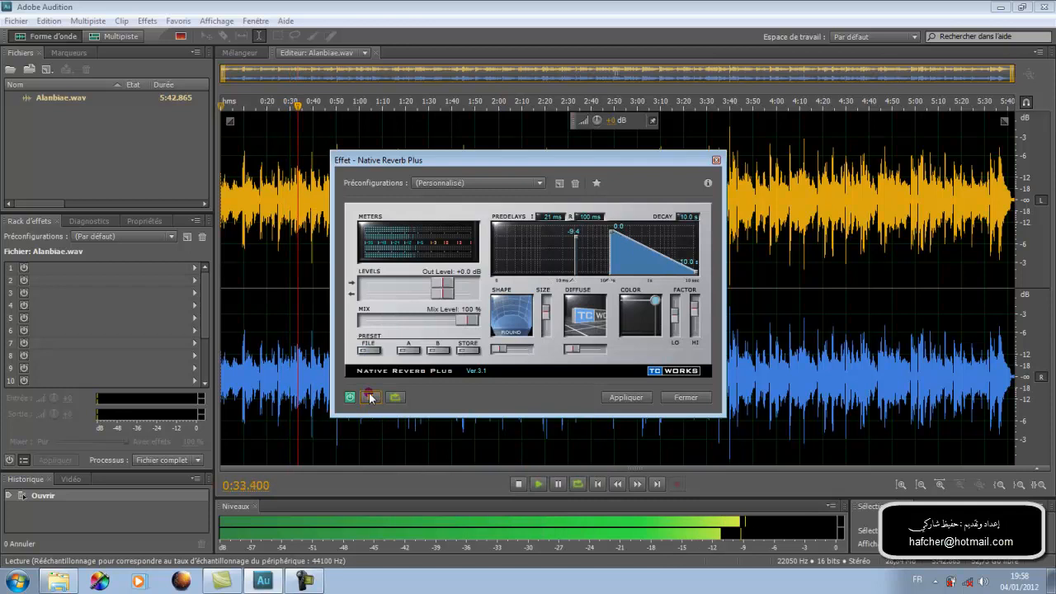
Step: Preview the reverb's Boom Box 01 effects preset, stop playback and close the effect without applying it
{"action": "left_click", "coordinate": [369, 351]}
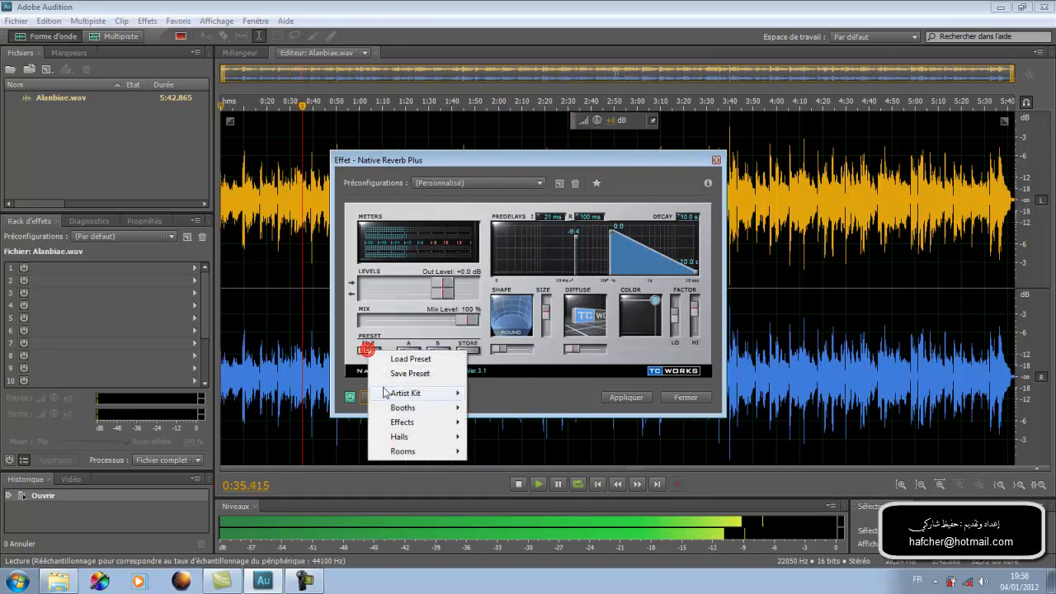
{"action": "mouse_move", "coordinate": [402, 421]}
{"action": "left_click", "coordinate": [505, 423]}
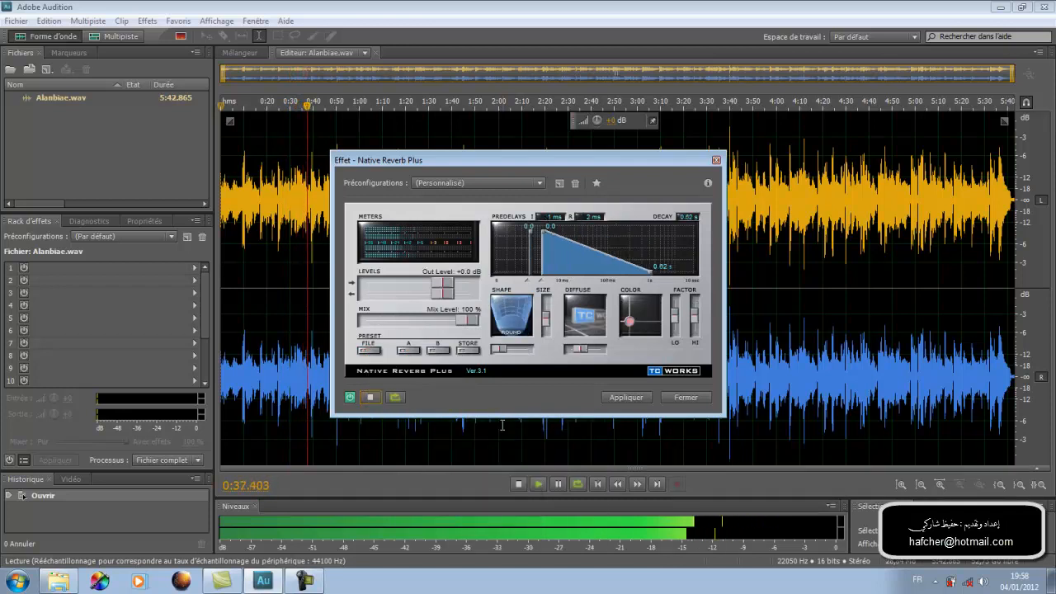
{"action": "left_click", "coordinate": [373, 398]}
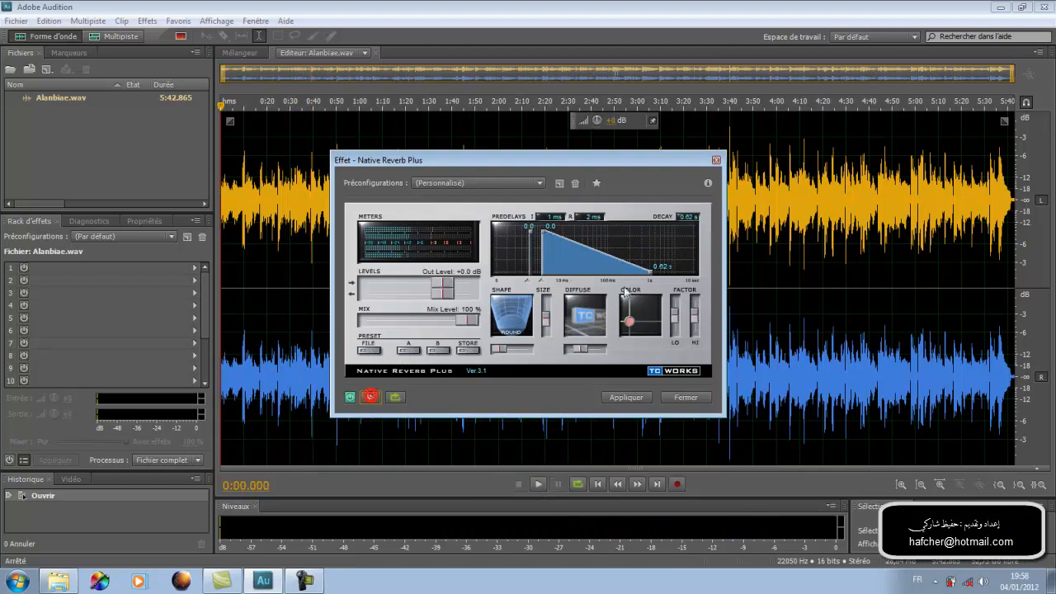
{"action": "left_click", "coordinate": [717, 160]}
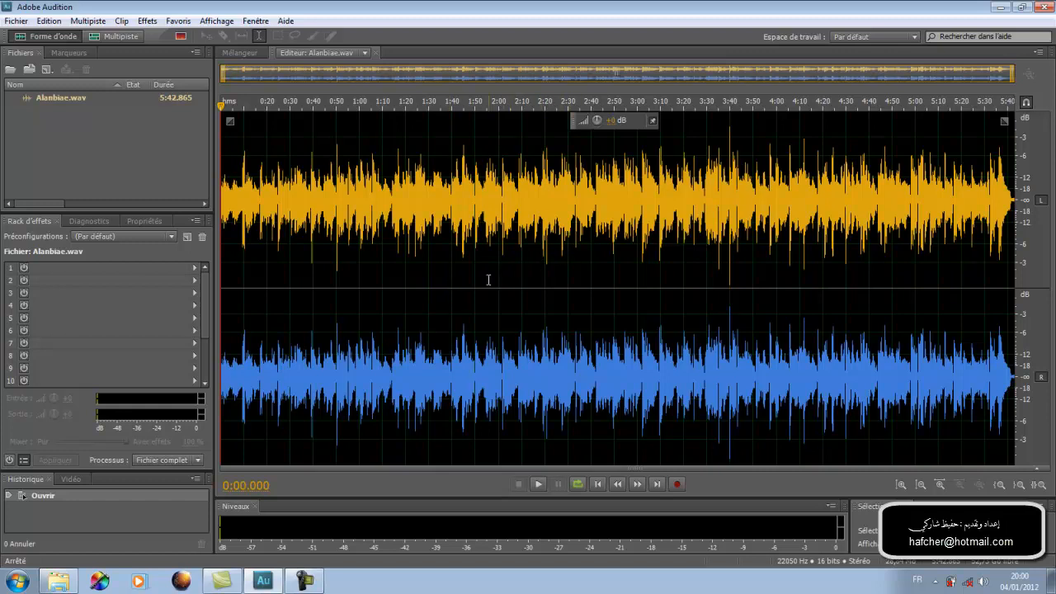
{"action": "left_click", "coordinate": [94, 280]}
{"action": "left_click", "coordinate": [68, 201]}
{"action": "left_click", "coordinate": [125, 156]}
{"action": "left_click", "coordinate": [442, 214]}
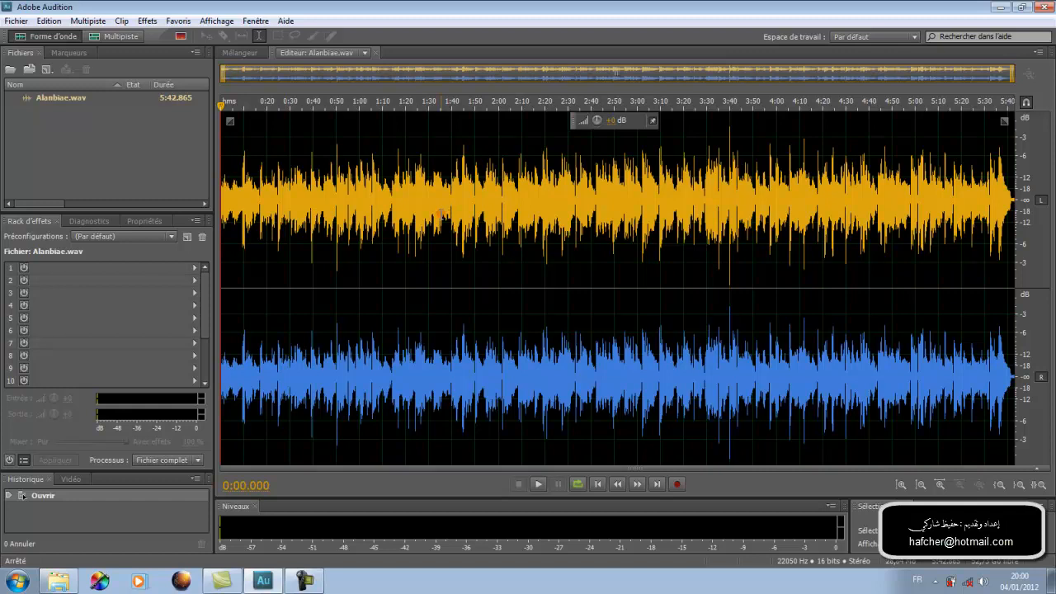